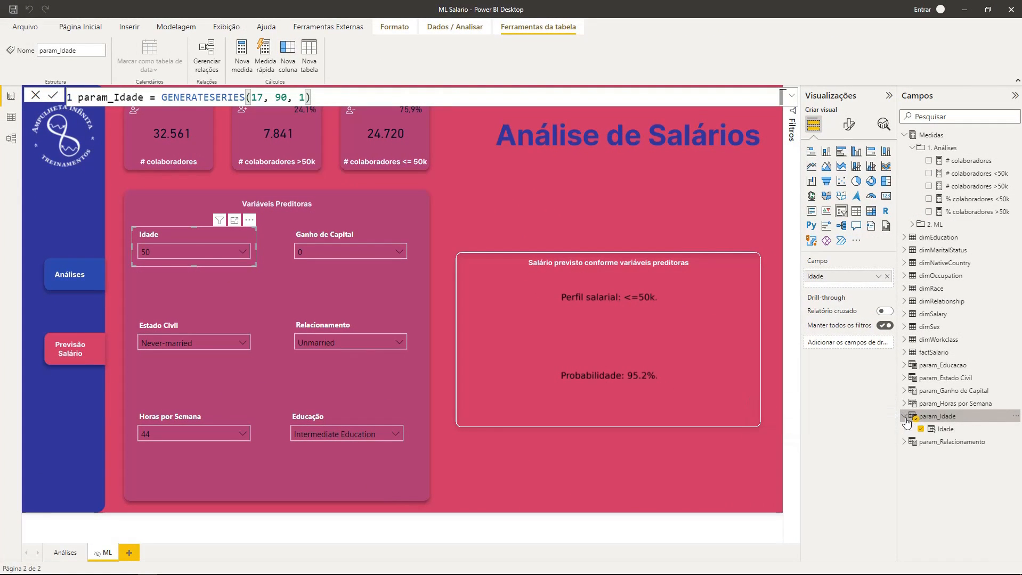
Examine the fields and formulas of the param_Idade and param_Estado Civil tables behind the Idade and Estado Civil slicers
click(906, 419)
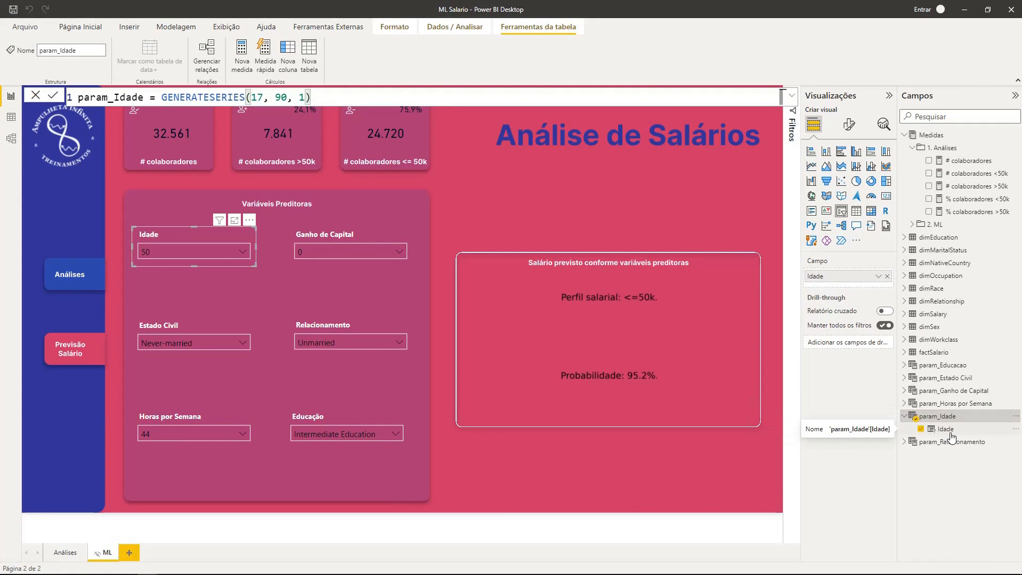
click(918, 417)
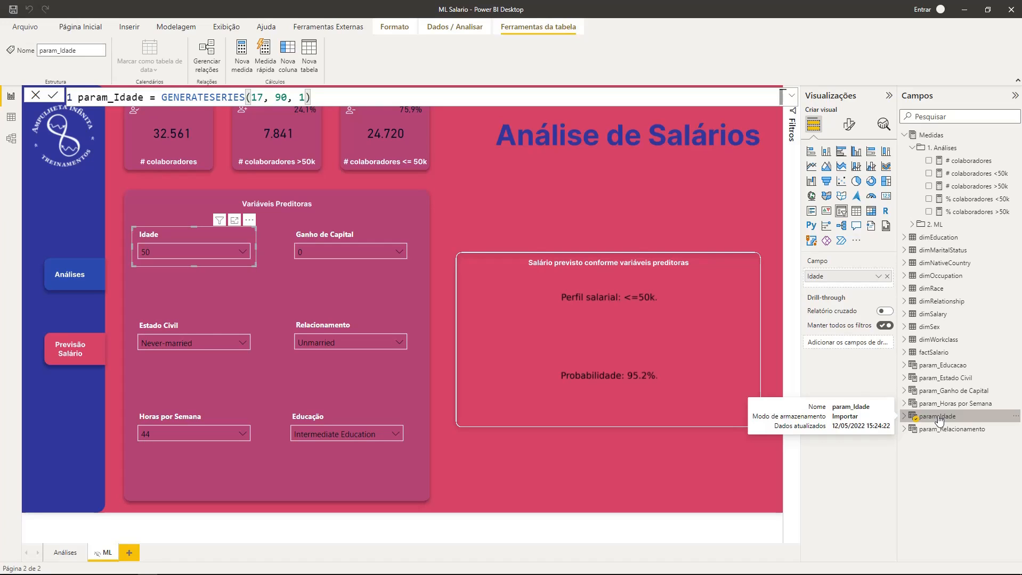
click(185, 327)
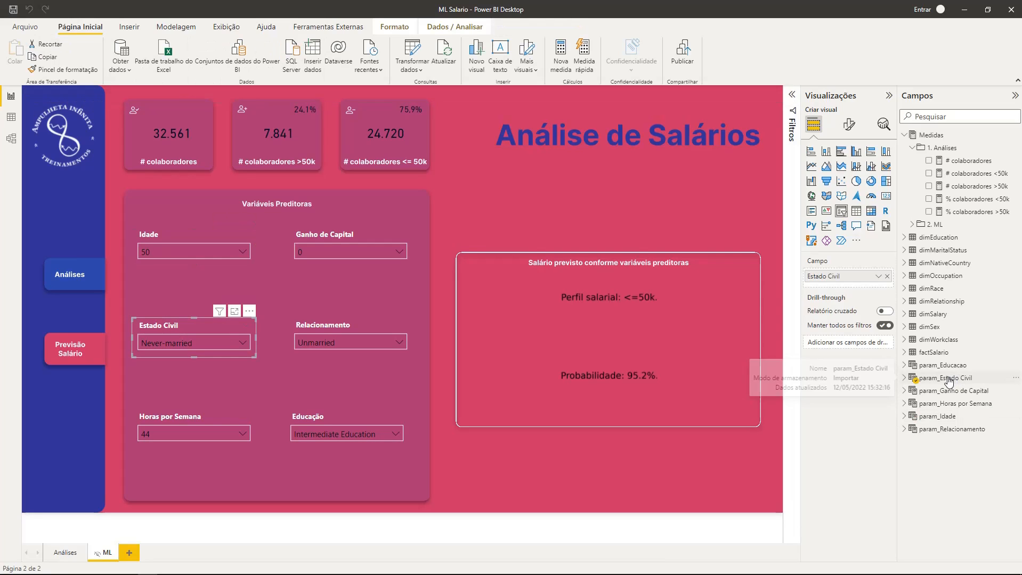
click(926, 380)
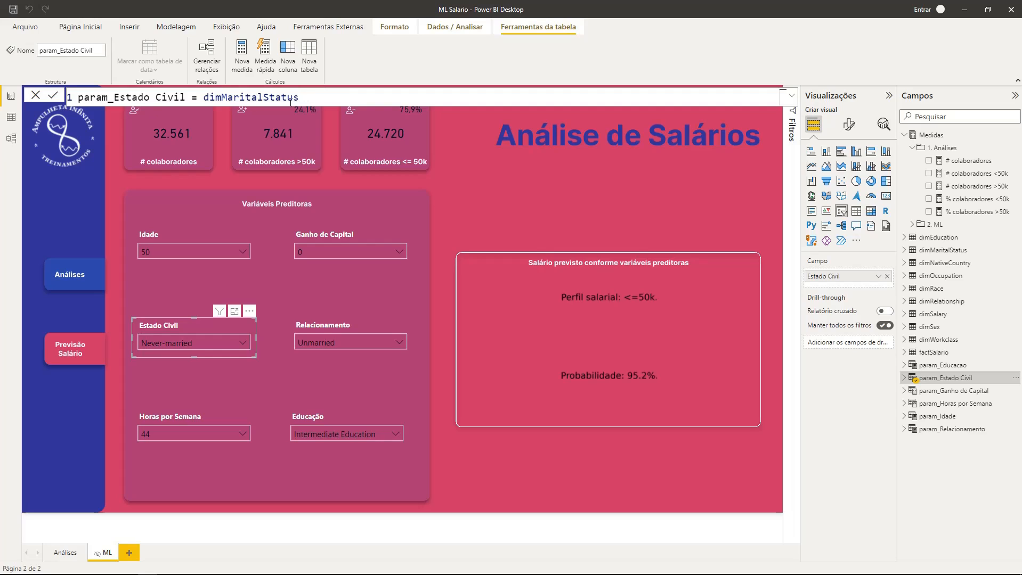
click(525, 215)
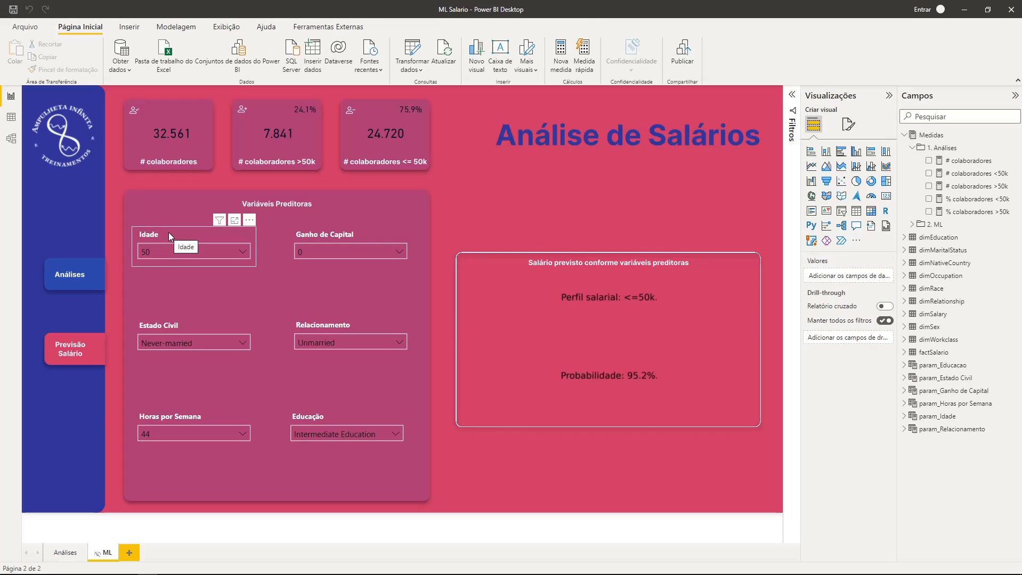
Review the rows of the param_Idade and param_Estado Civil tables in the data view, and return to the report
click(11, 118)
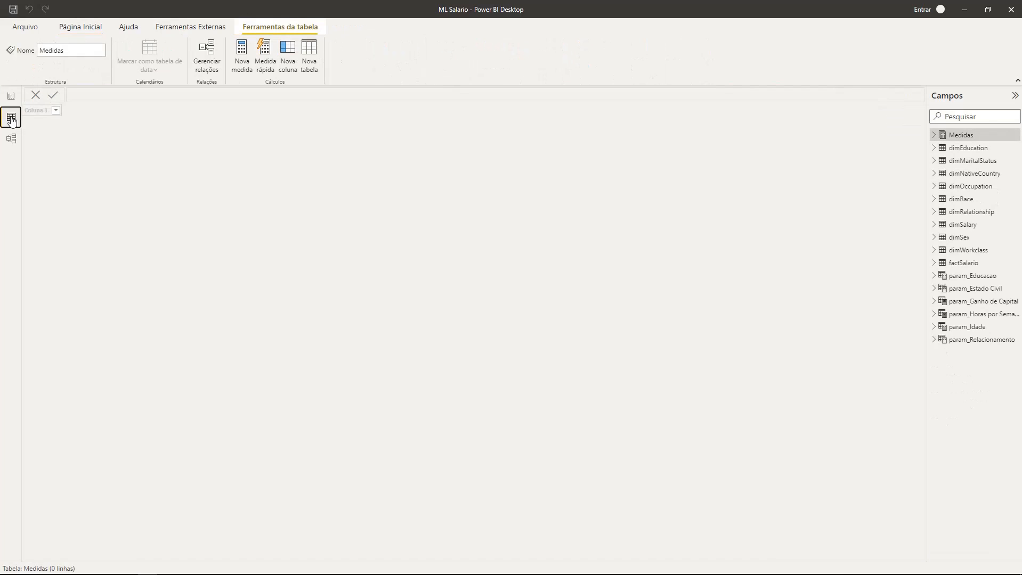
click(966, 329)
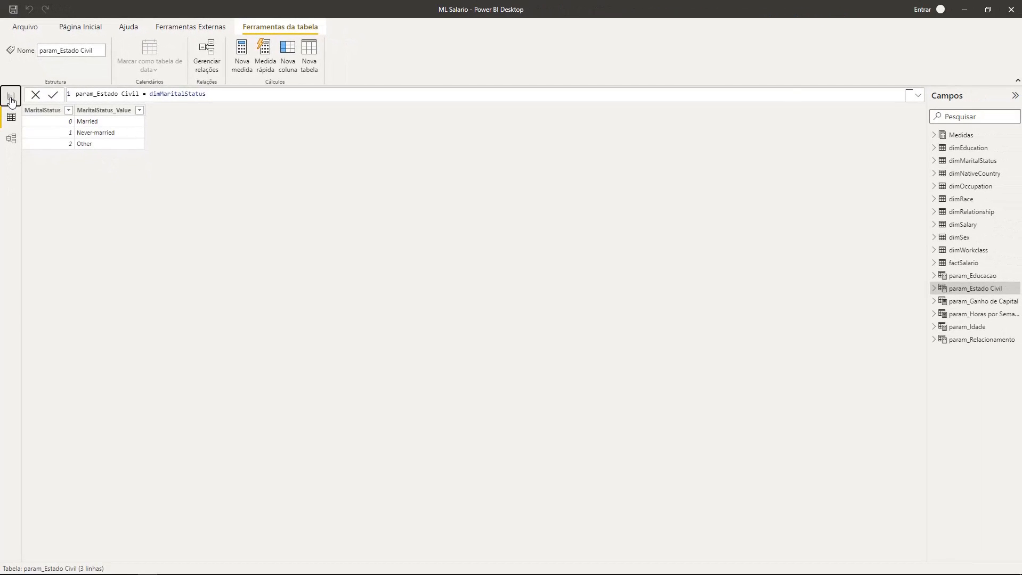
click(11, 97)
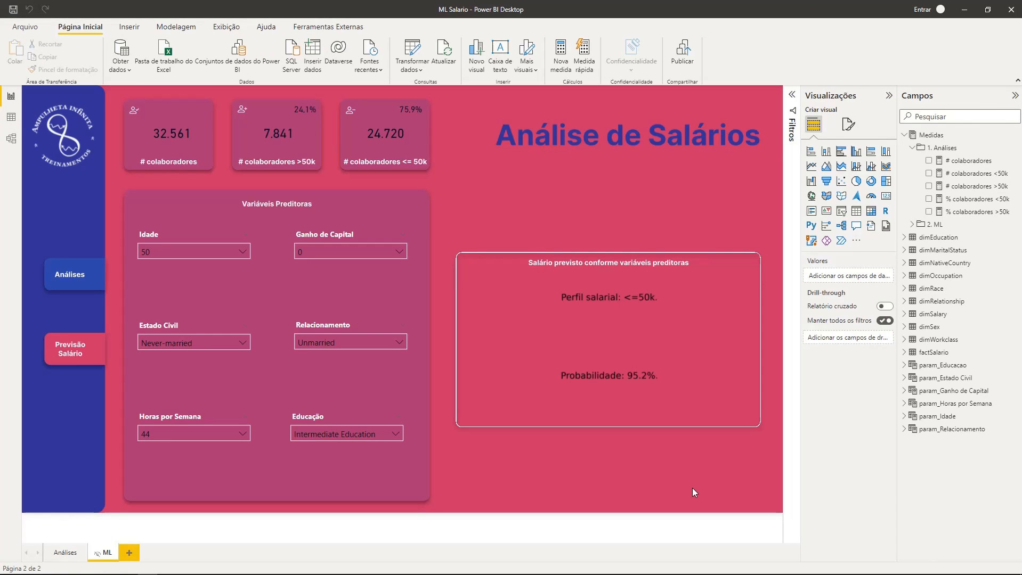
Collapse the 1. Análises folder, expand 2. ML and inspect the age measure's SELECTEDVALUE formula
click(912, 149)
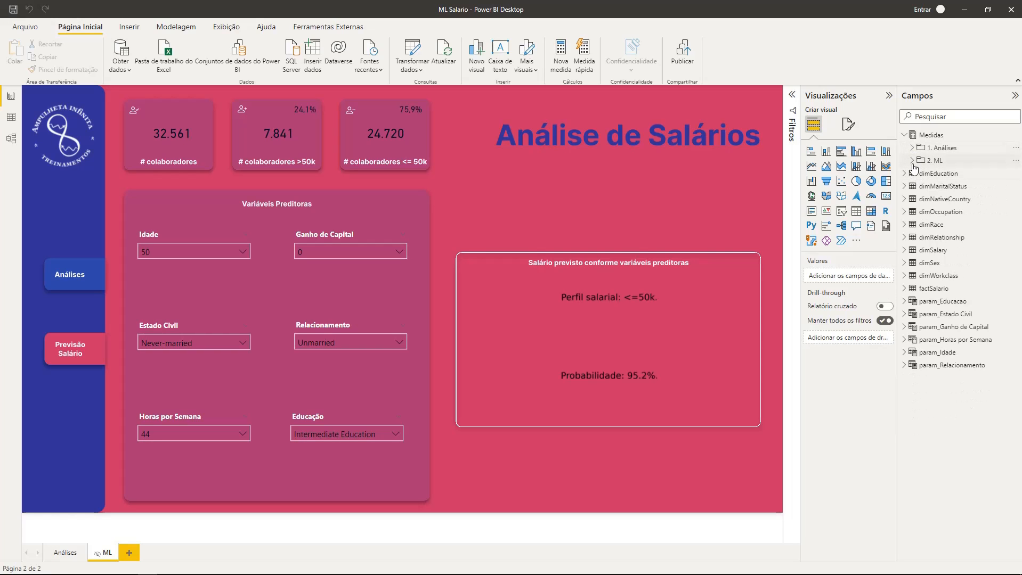
click(912, 160)
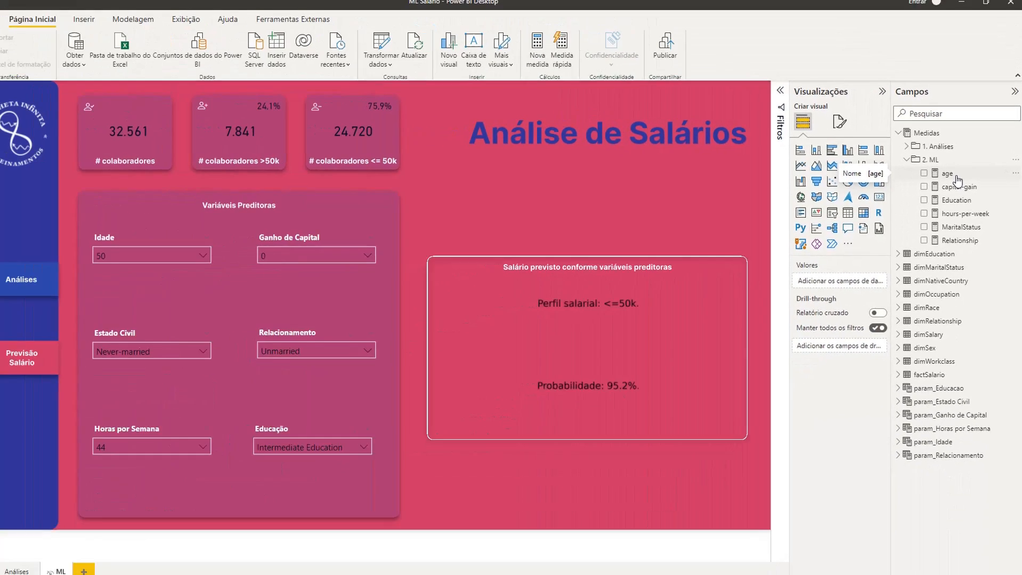
click(898, 184)
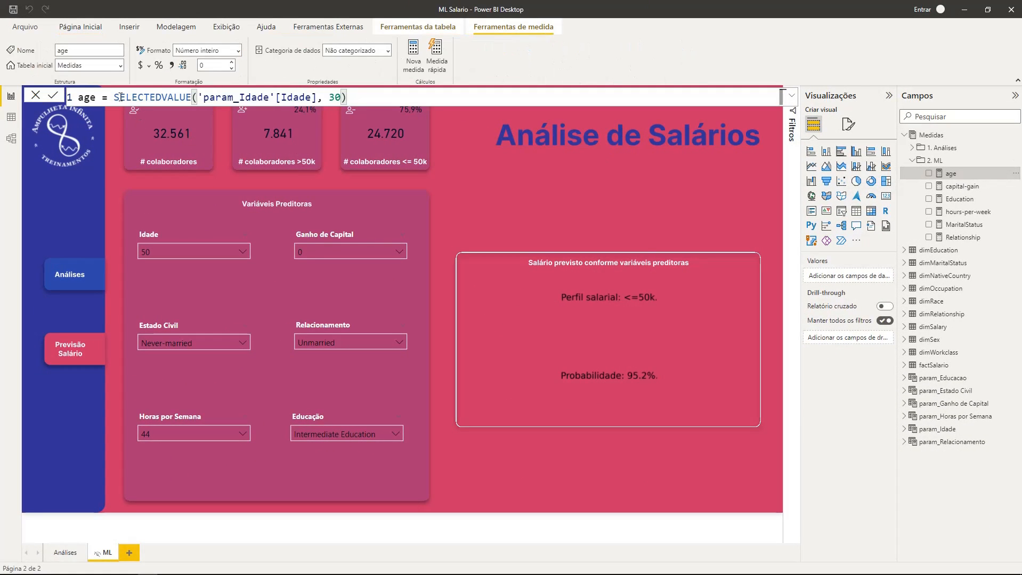
drag(114, 97, 269, 98)
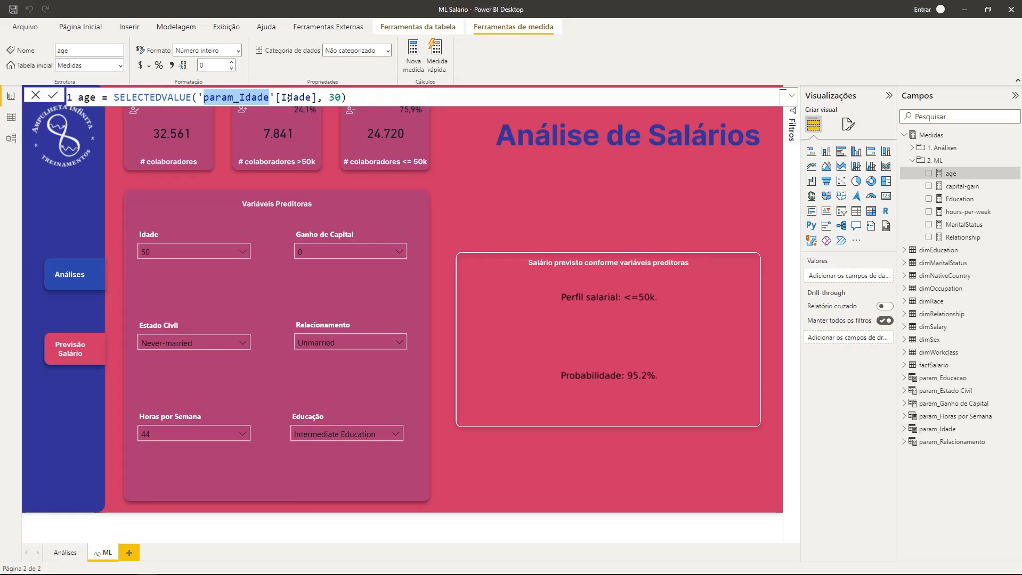
double_click(288, 98)
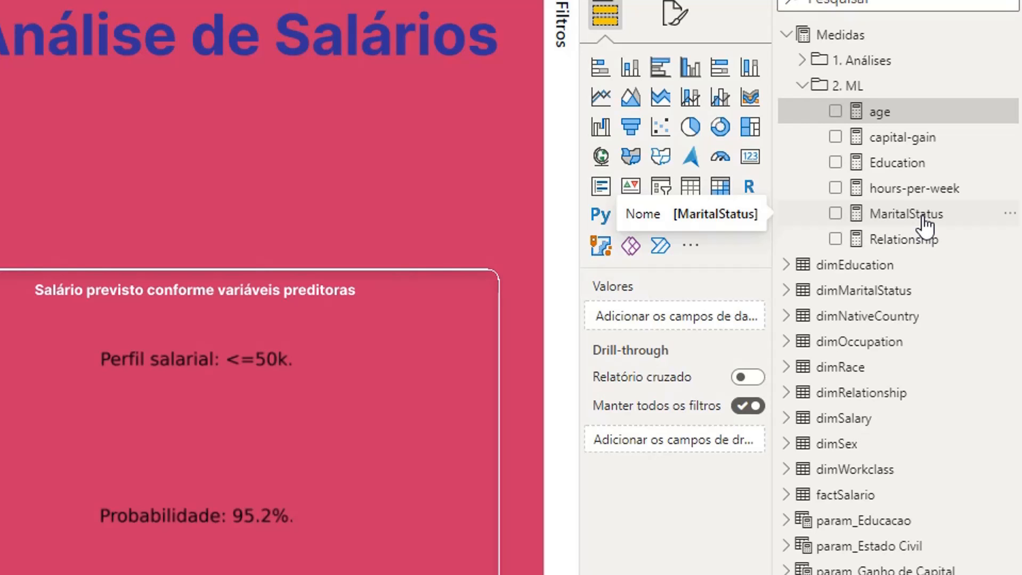
Inspect the MaritalStatus measure's formula, checking its reference to the param_Estado Civil table and MaritalStatus column
click(925, 219)
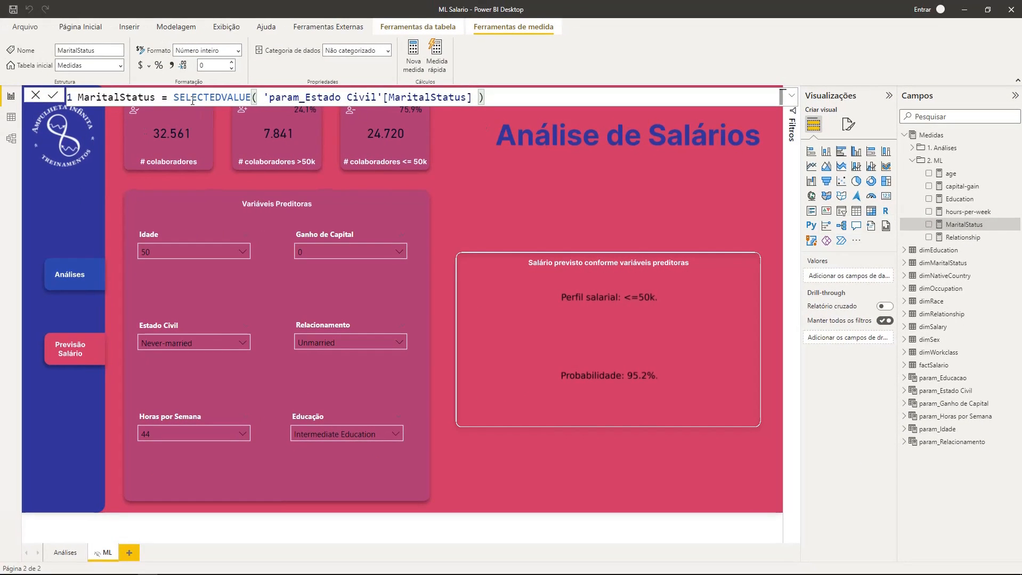
drag(270, 98, 377, 98)
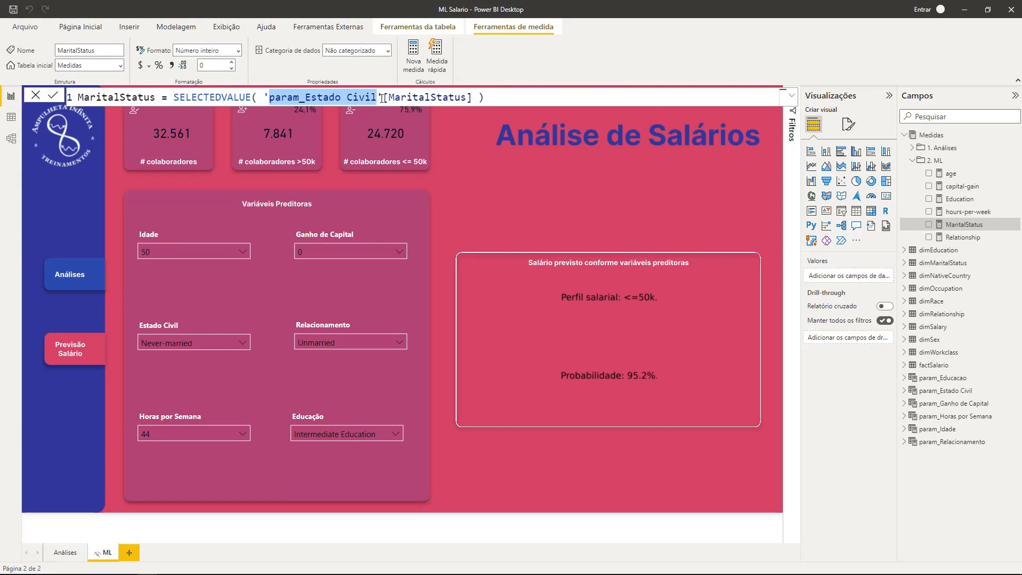
click(434, 100)
click(516, 98)
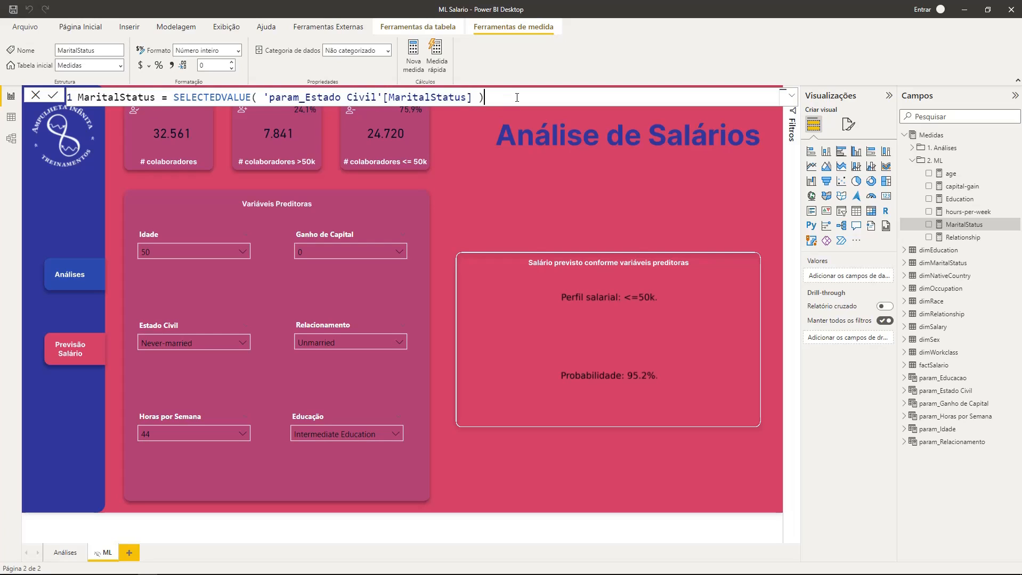
double_click(436, 96)
click(489, 96)
click(527, 126)
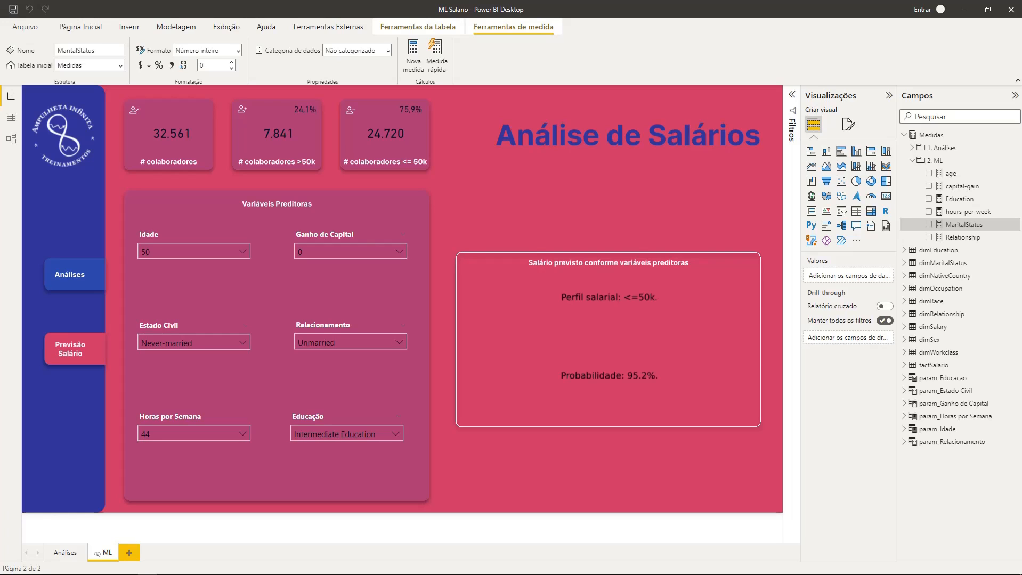
Add a blank report page and start a what-if parameter named Parâmetro Teste
click(129, 554)
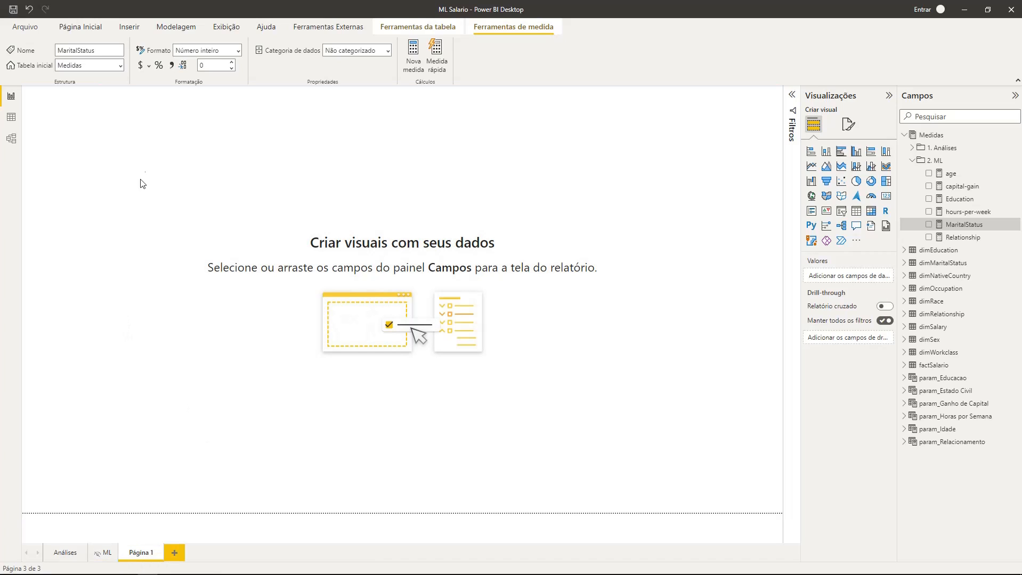
click(183, 28)
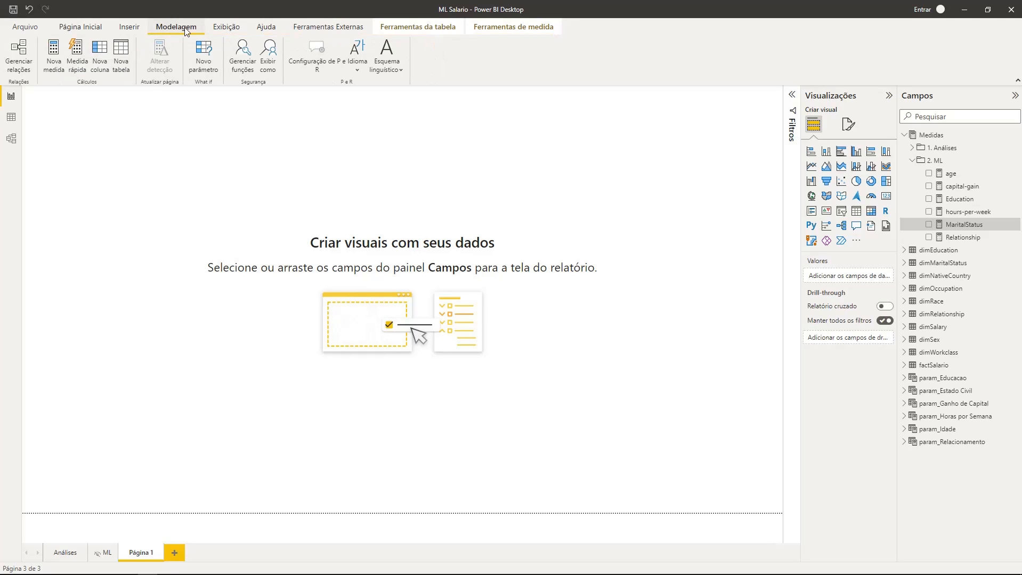
click(206, 66)
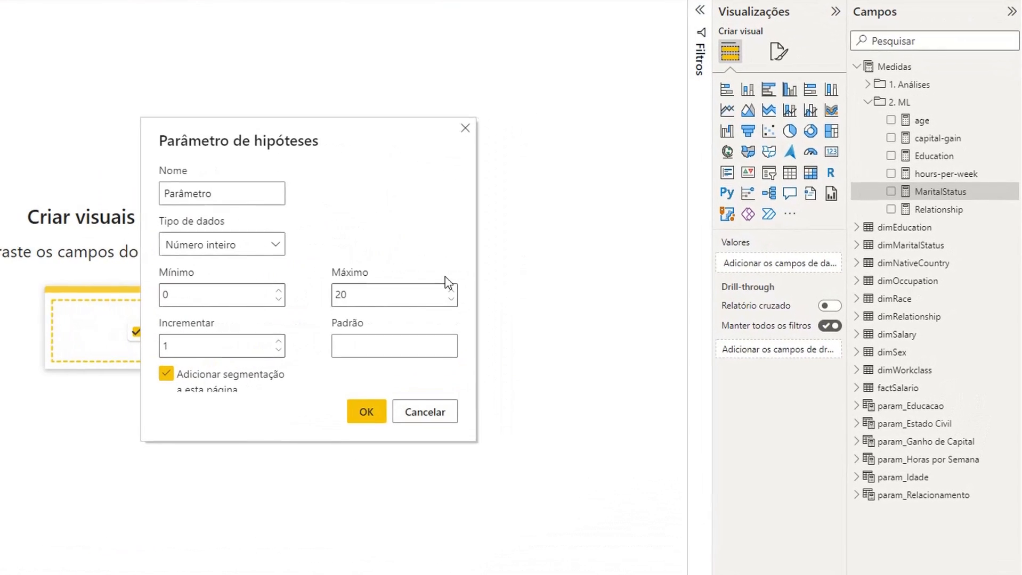
click(237, 194)
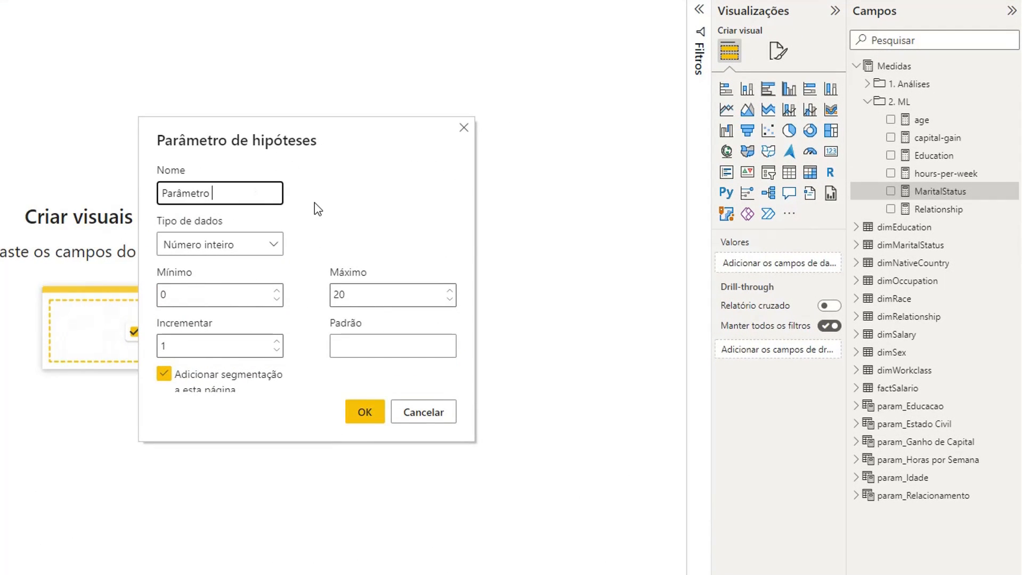
text(Teste)
Create the parameter as a whole number from 0 to 20 with increment 1, default 10 and a slicer on the page
click(271, 249)
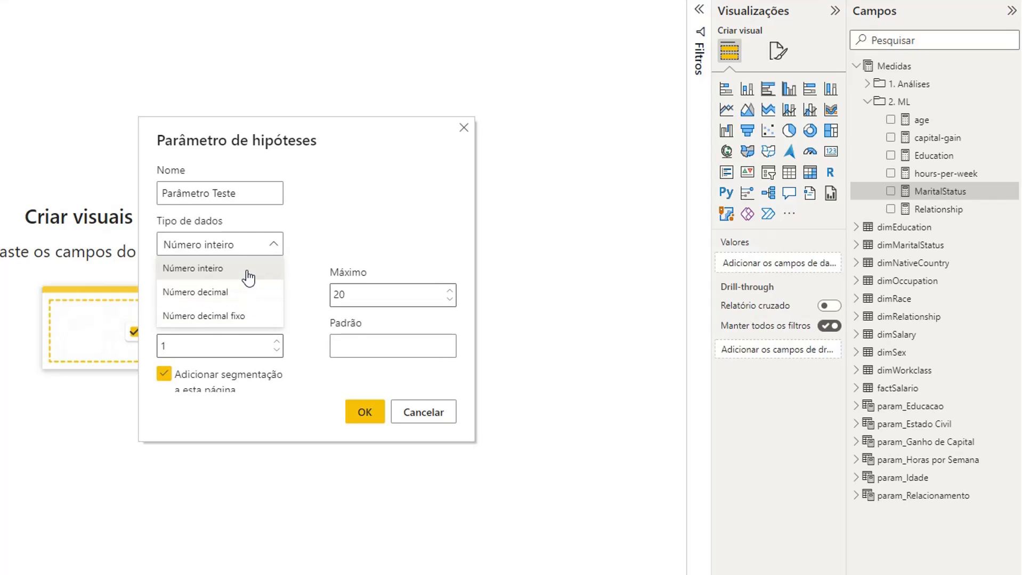
click(310, 245)
drag(174, 298, 146, 303)
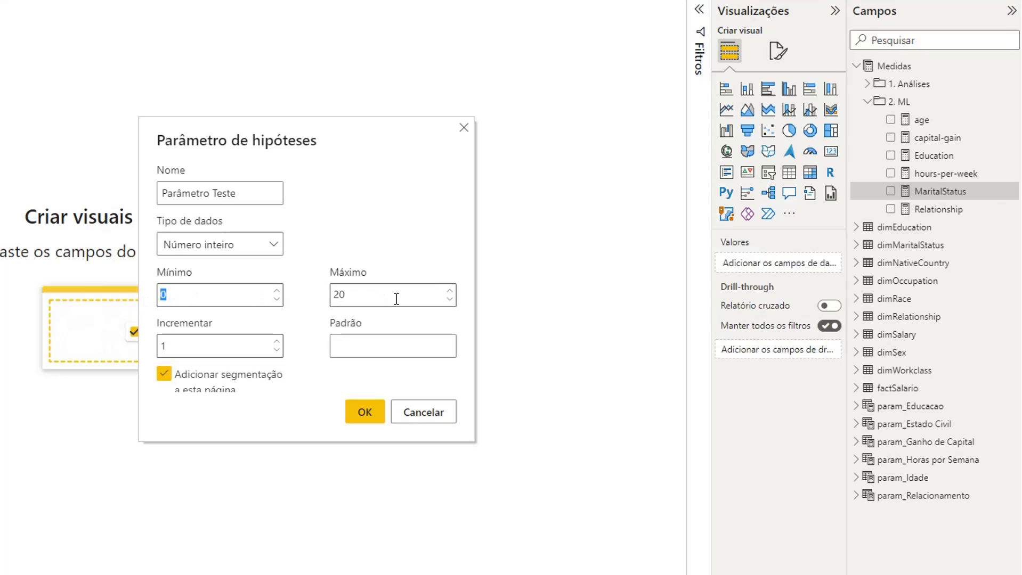
click(194, 347)
click(385, 343)
text(10)
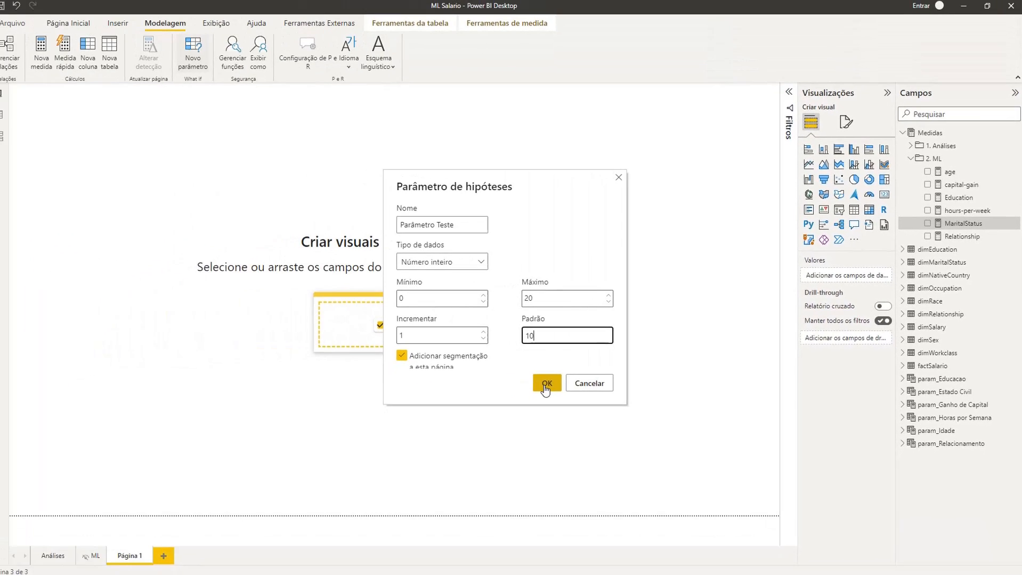
click(547, 384)
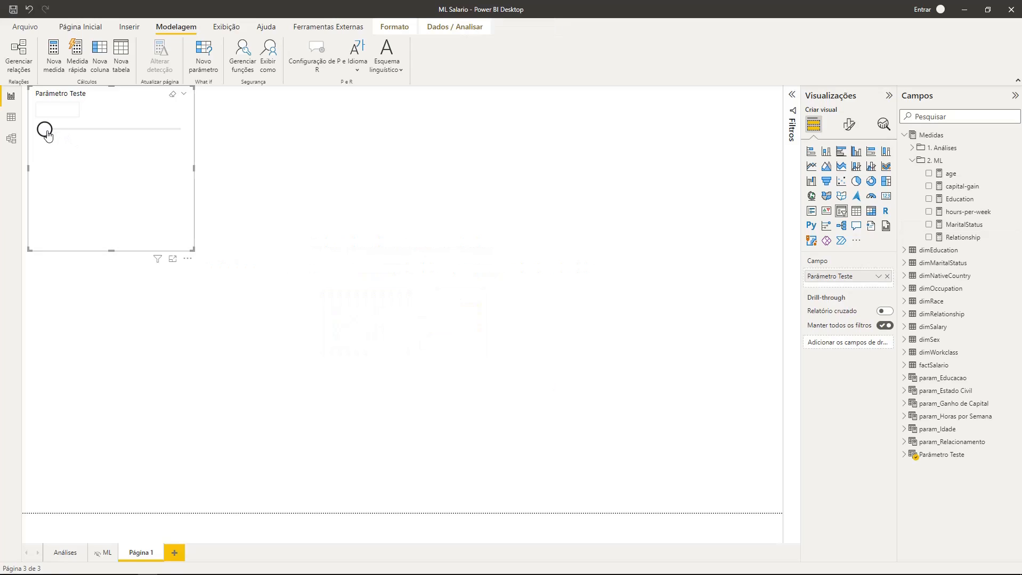
Move the Parâmetro Teste slicer away from the page's upper-left corner and set its value to 8
drag(45, 130, 65, 134)
drag(101, 101, 207, 164)
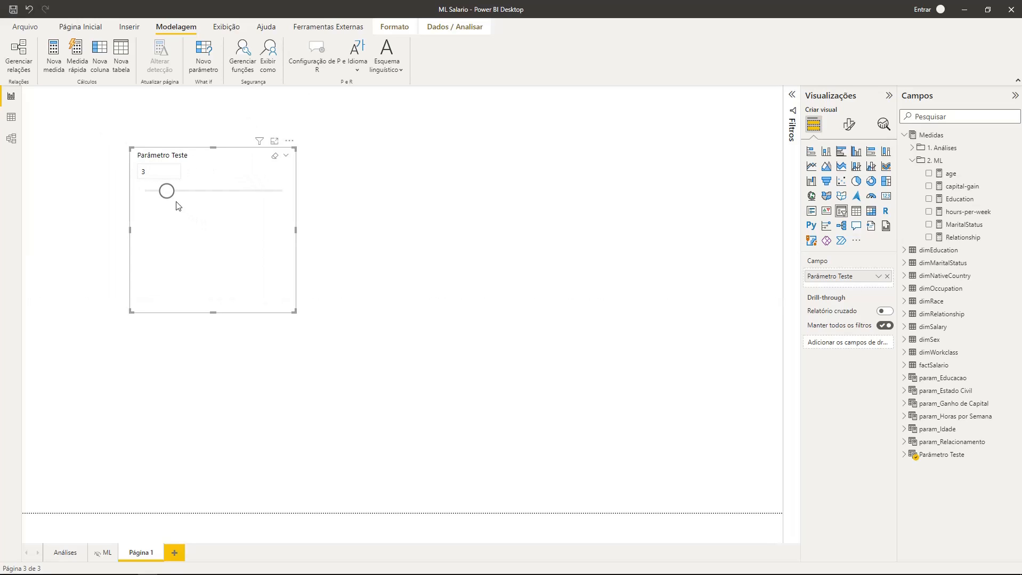
drag(167, 191, 201, 190)
click(415, 211)
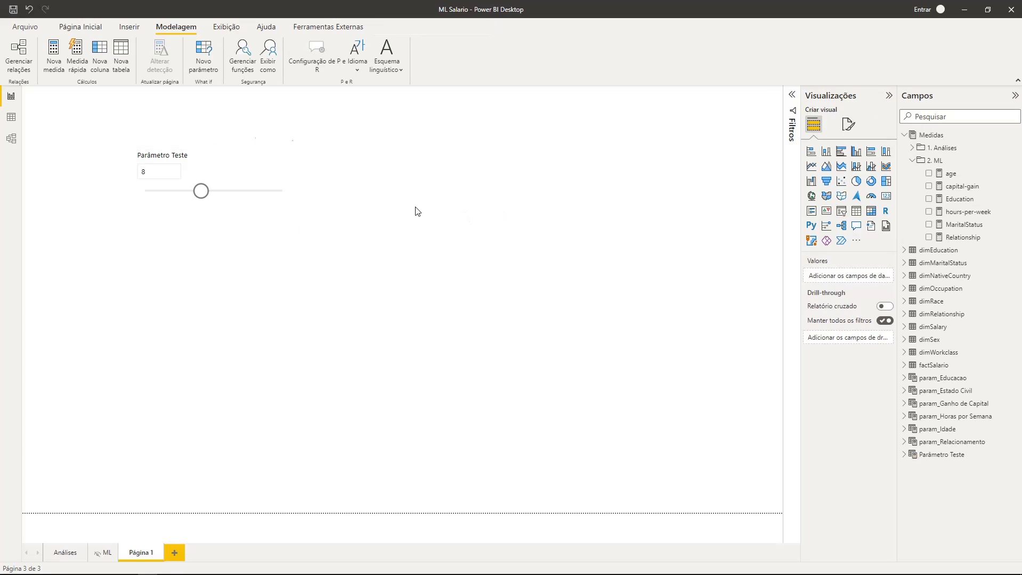
Add an empty card visual and place it to the right of the Parâmetro Teste slicer
click(886, 196)
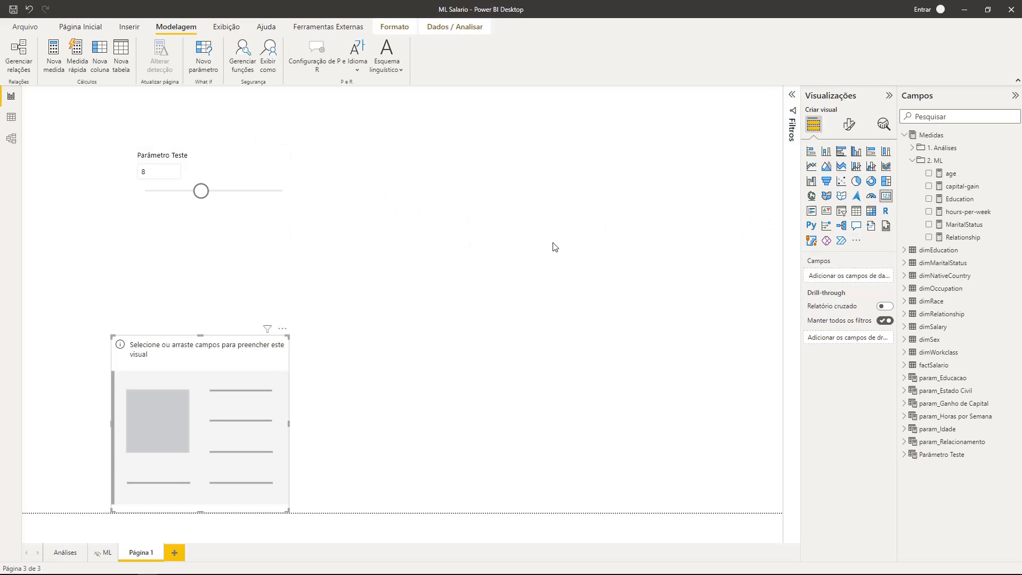
drag(205, 353, 480, 128)
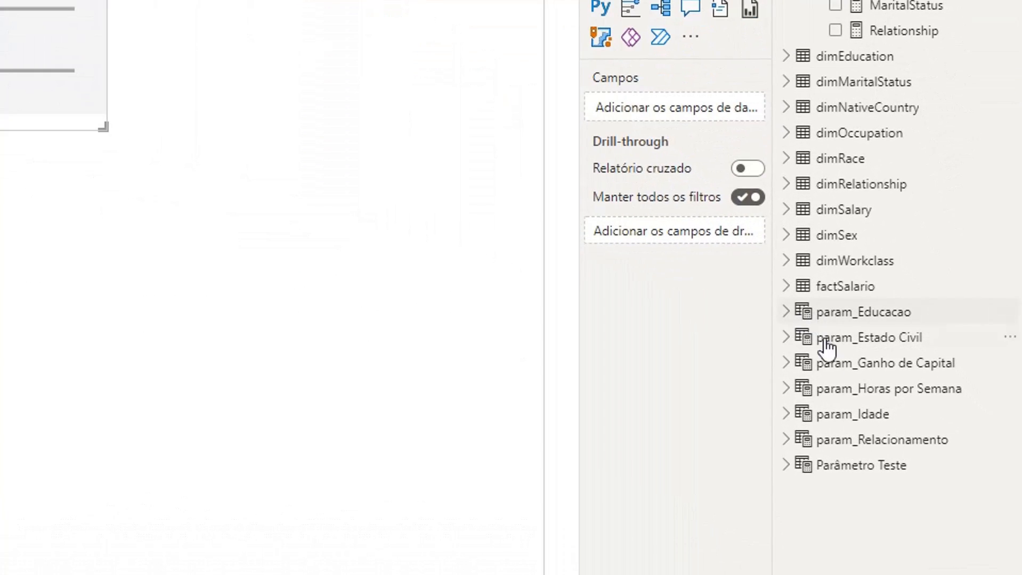
Examine the Parâmetro Teste table's formula and generated series in the data view, and return to the report
click(869, 468)
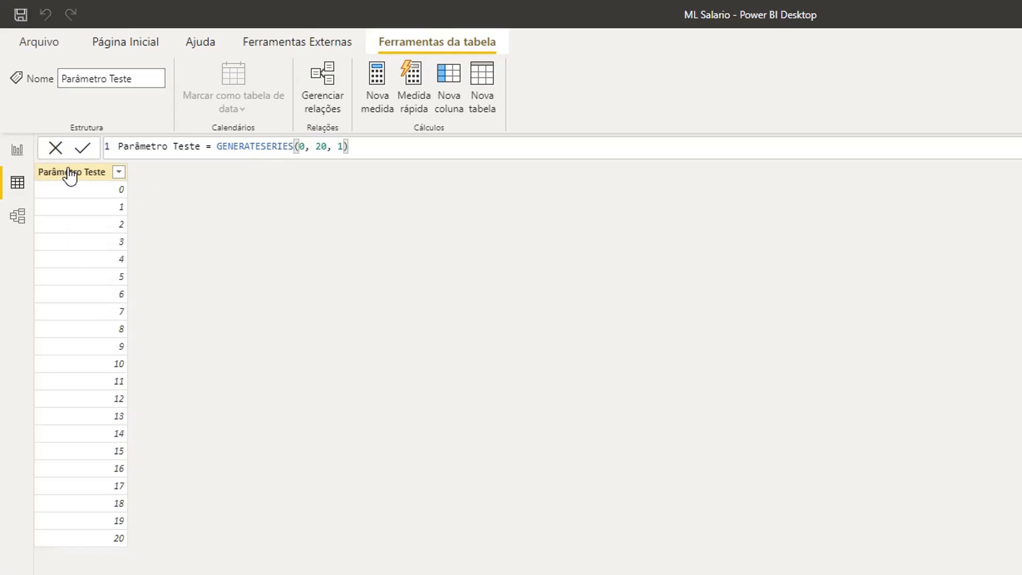
click(18, 152)
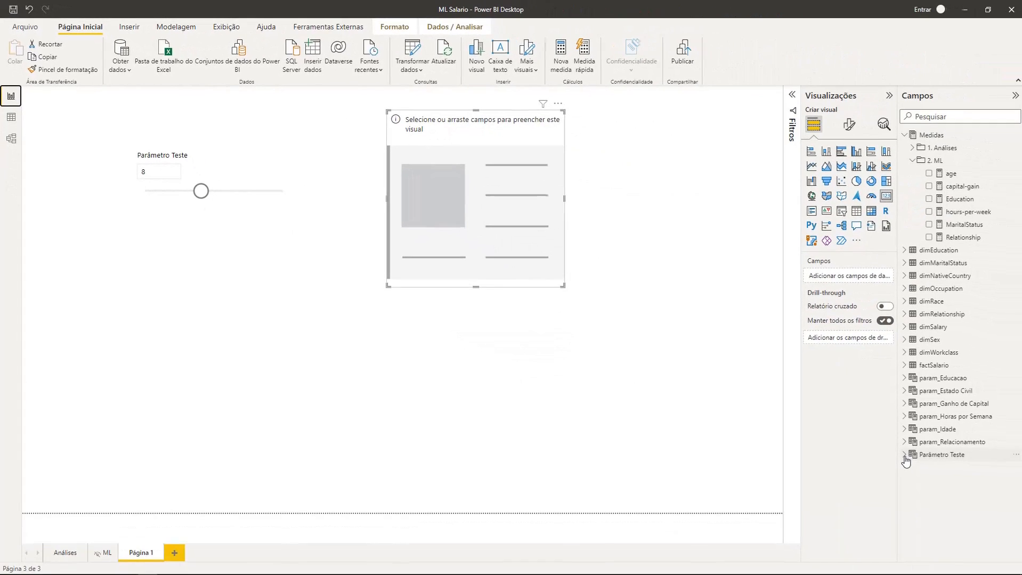
Inspect the Parâmetro Teste Valor measure's formula and display that measure in the empty card
click(905, 455)
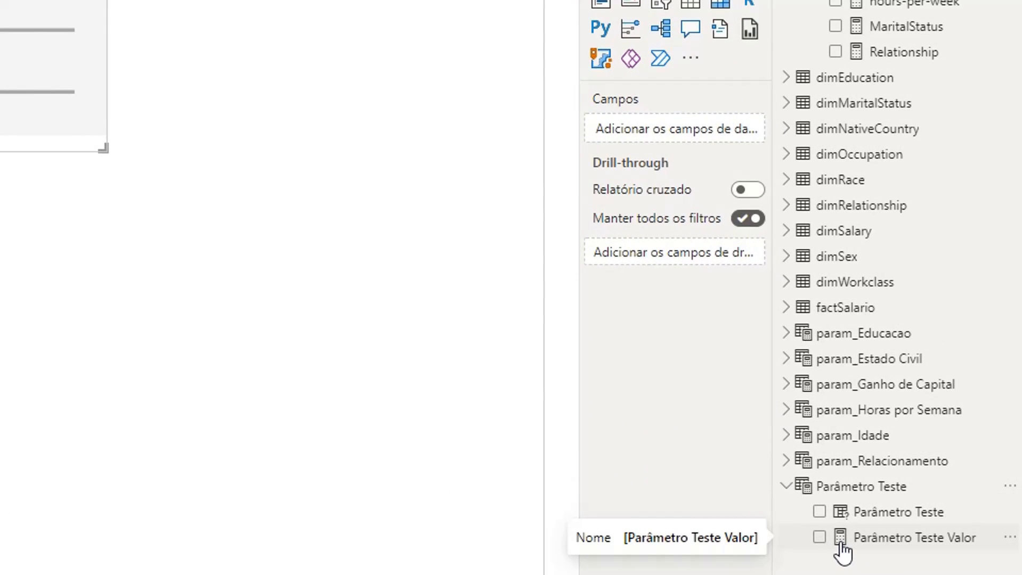
click(901, 539)
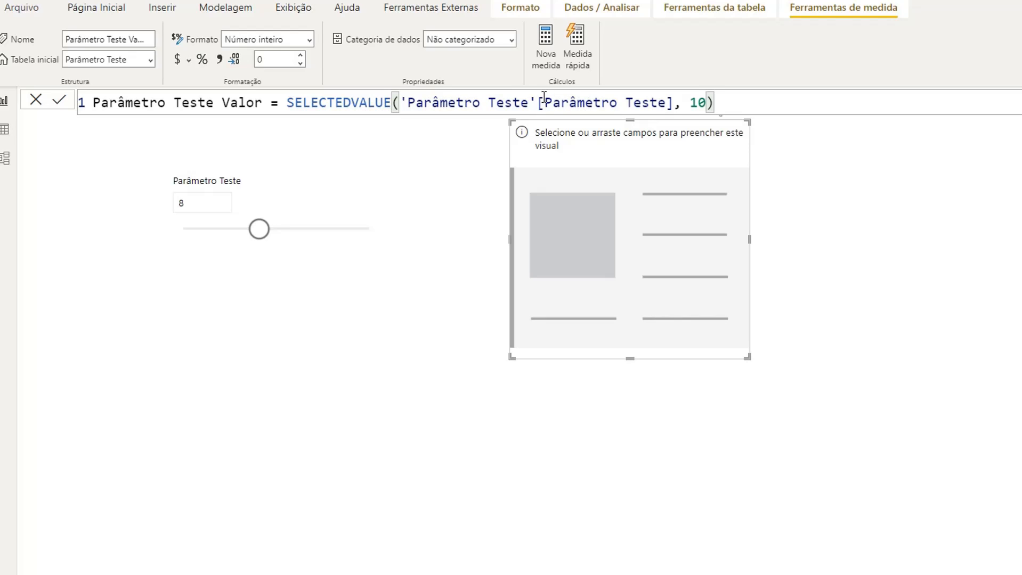
drag(541, 103, 674, 104)
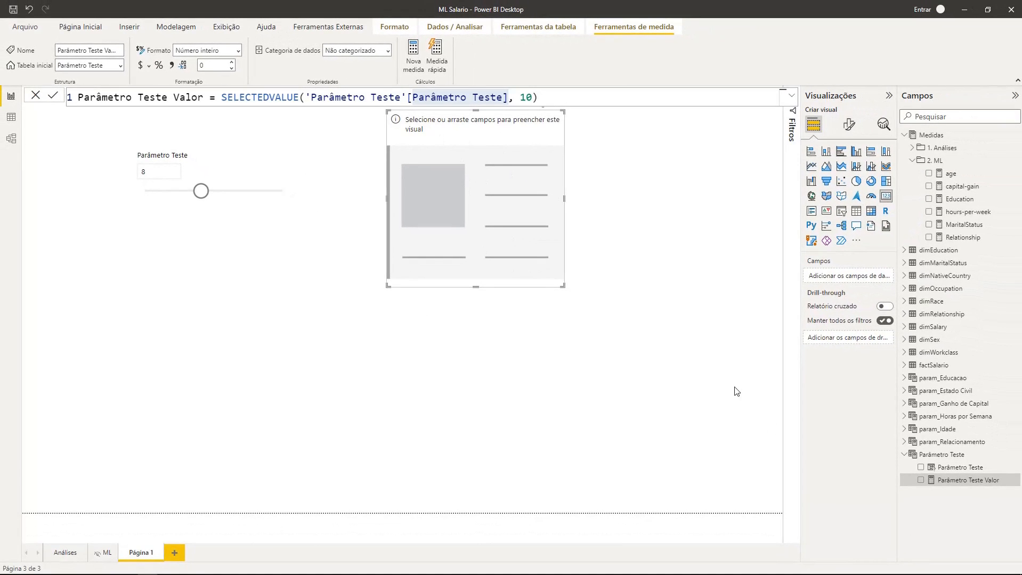
drag(953, 482, 850, 283)
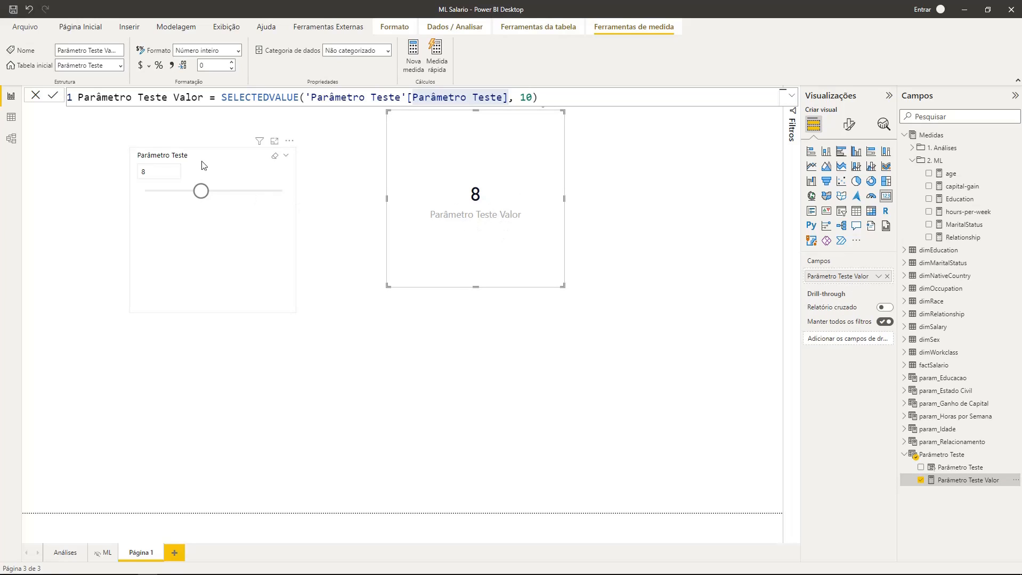
Set the Parâmetro Teste slicer to 17 to test the card's response, and deselect the slicer
drag(201, 190, 266, 200)
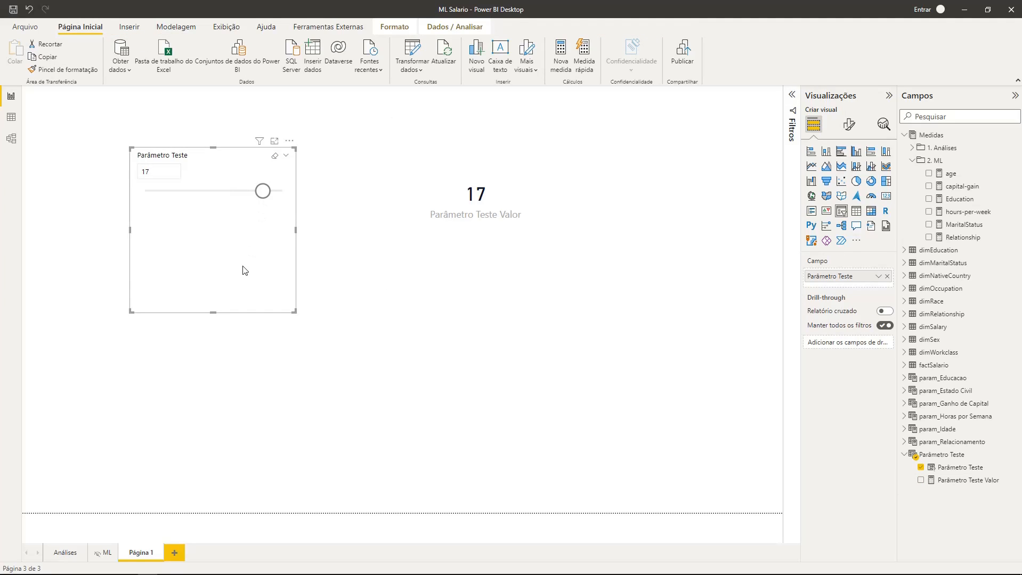
click(412, 410)
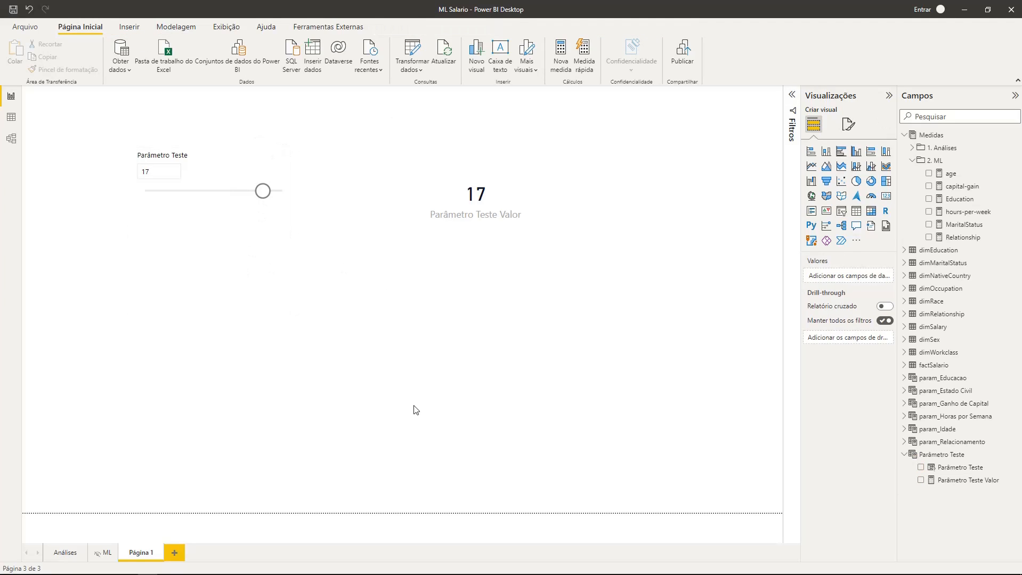
Create a calculated table in the data view with the formula Tabela = dimSalary
click(11, 121)
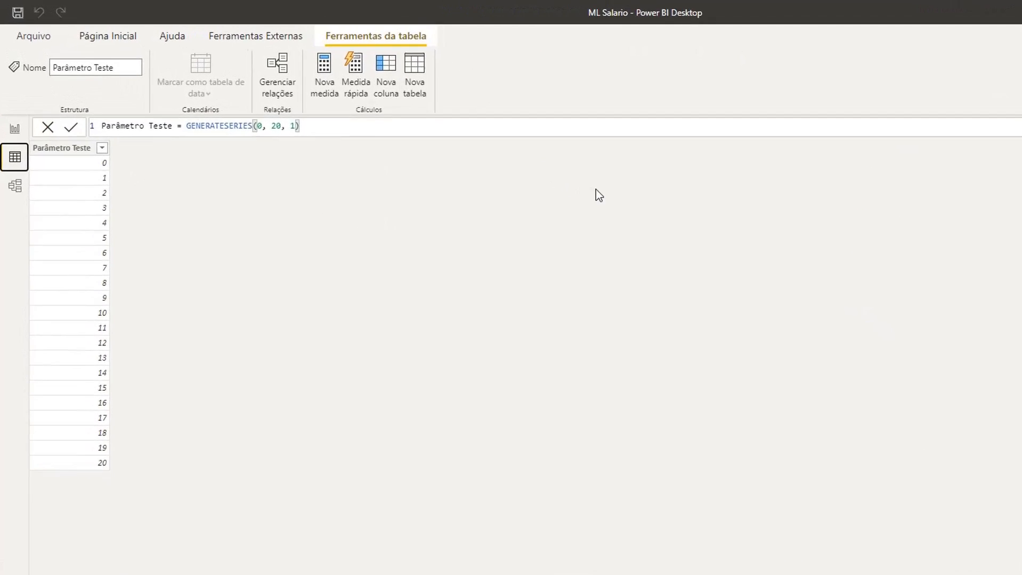
click(447, 96)
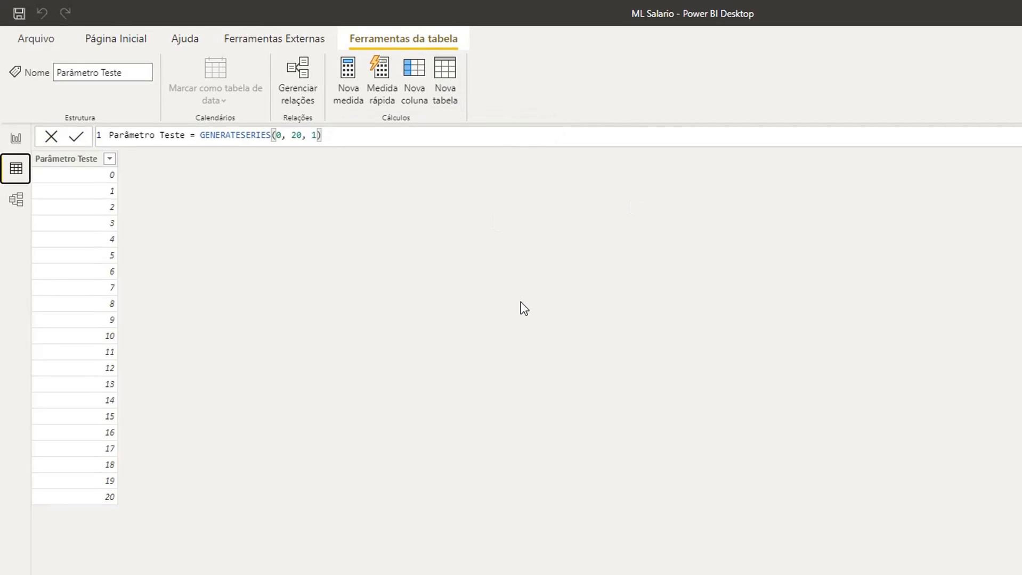
click(231, 137)
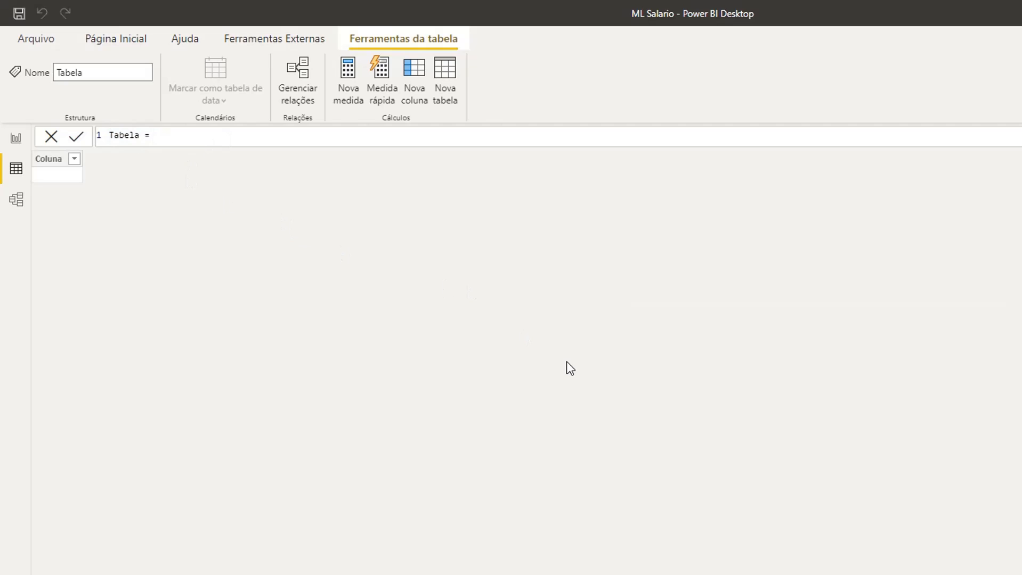
text(dimsal)
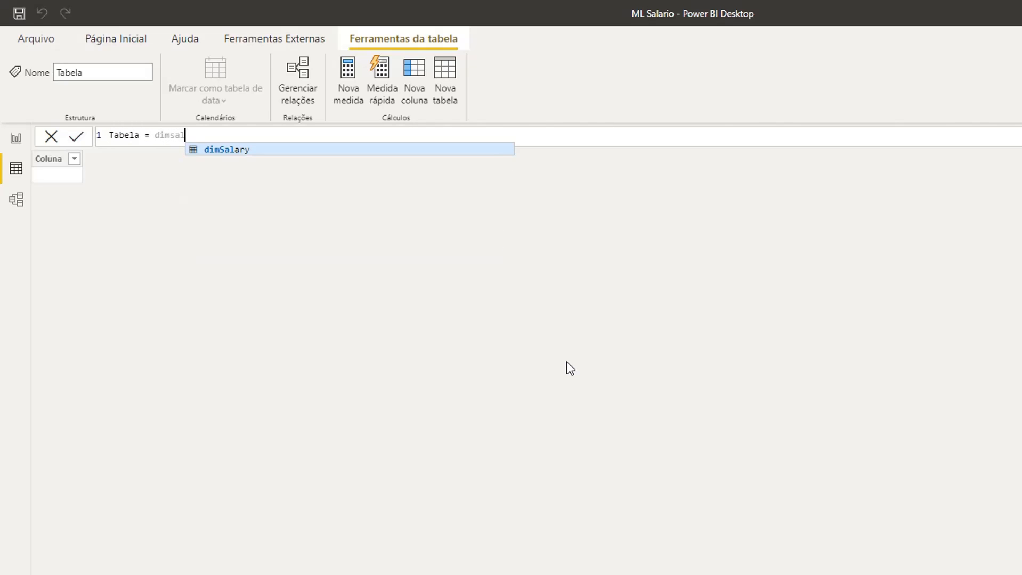
key(Tab)
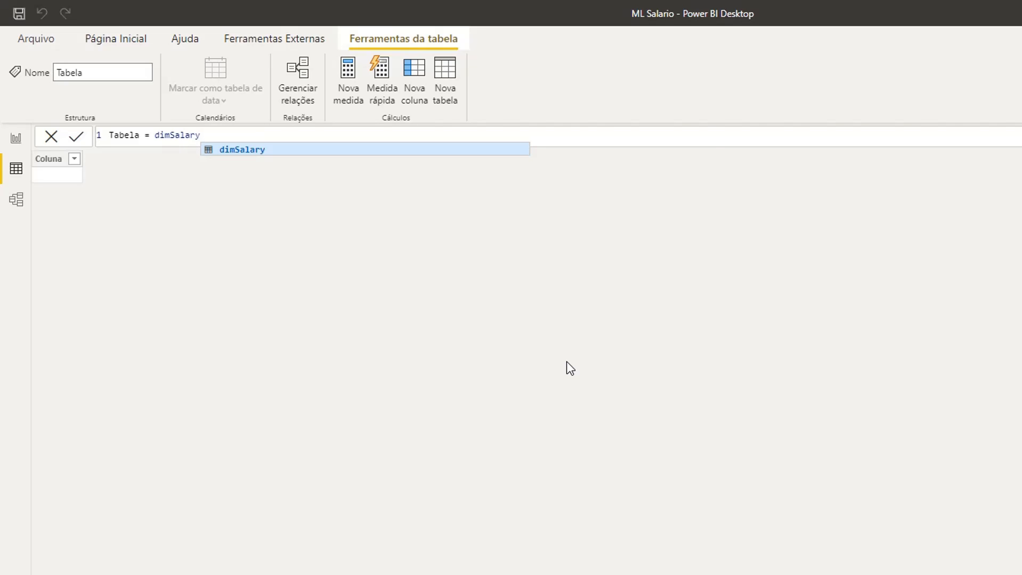
key(Return)
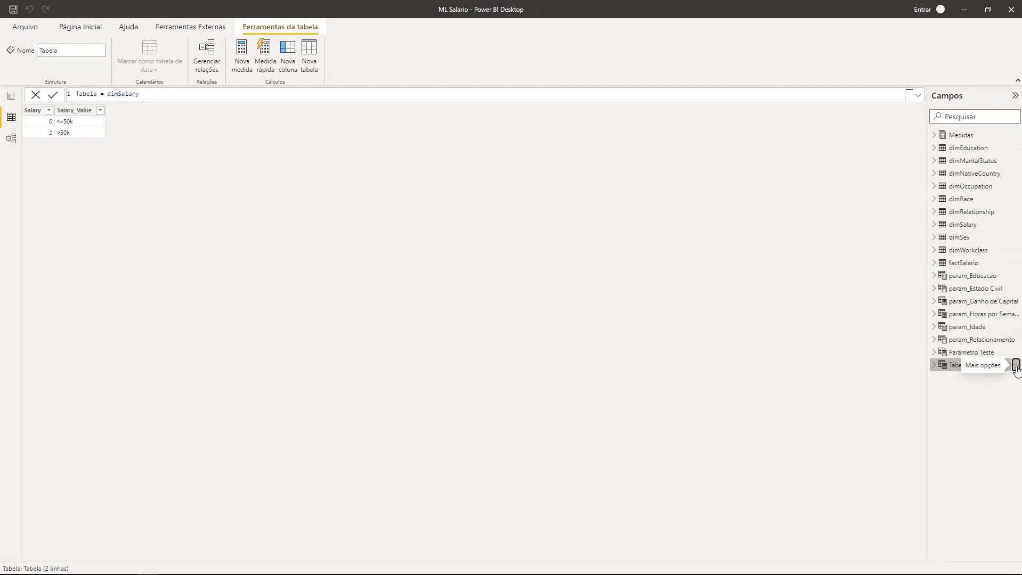
Delete the calculated table Tabela from the model
click(1016, 366)
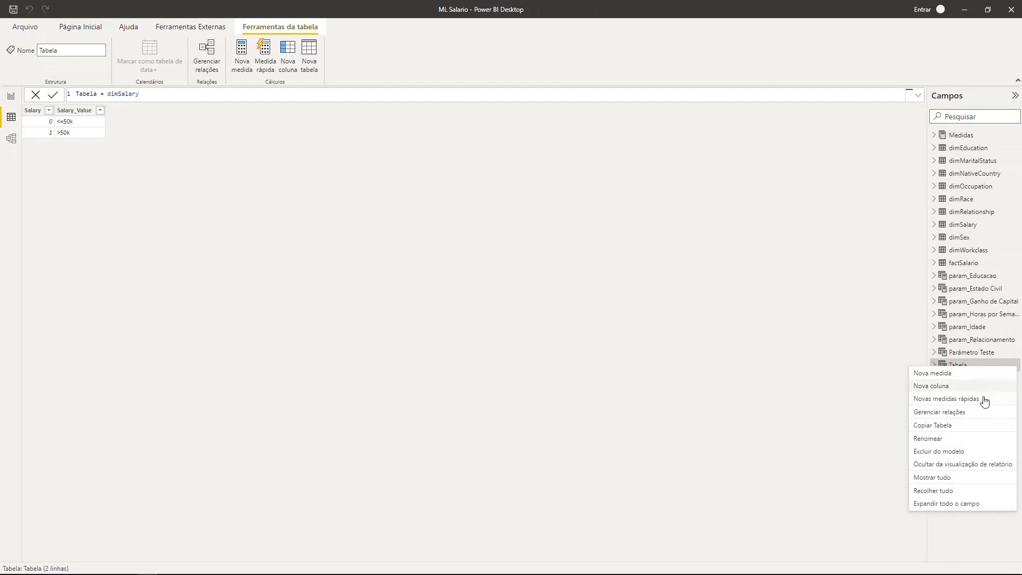
click(965, 457)
click(565, 314)
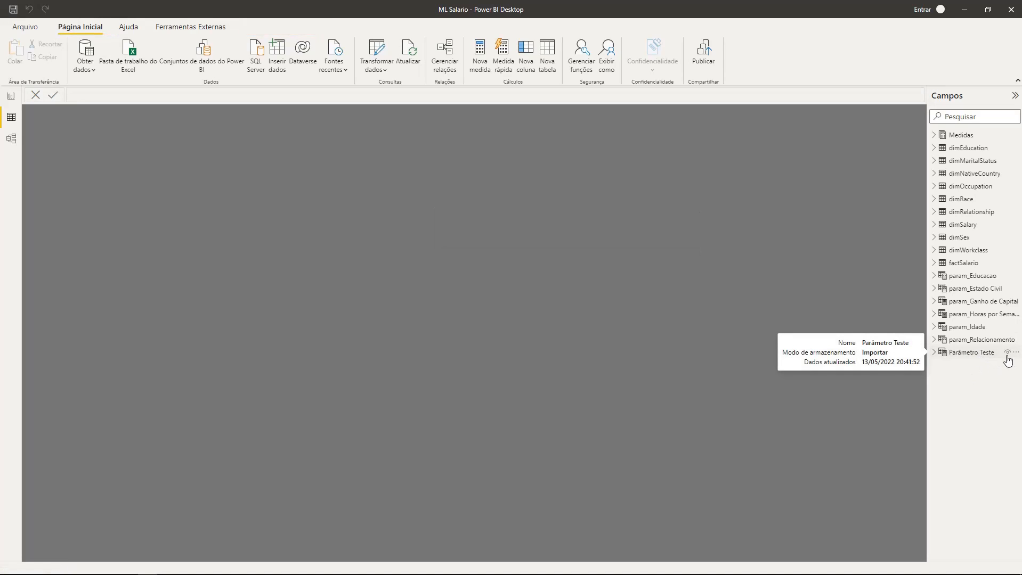
Delete the Parâmetro Teste table from the model
right_click(1015, 354)
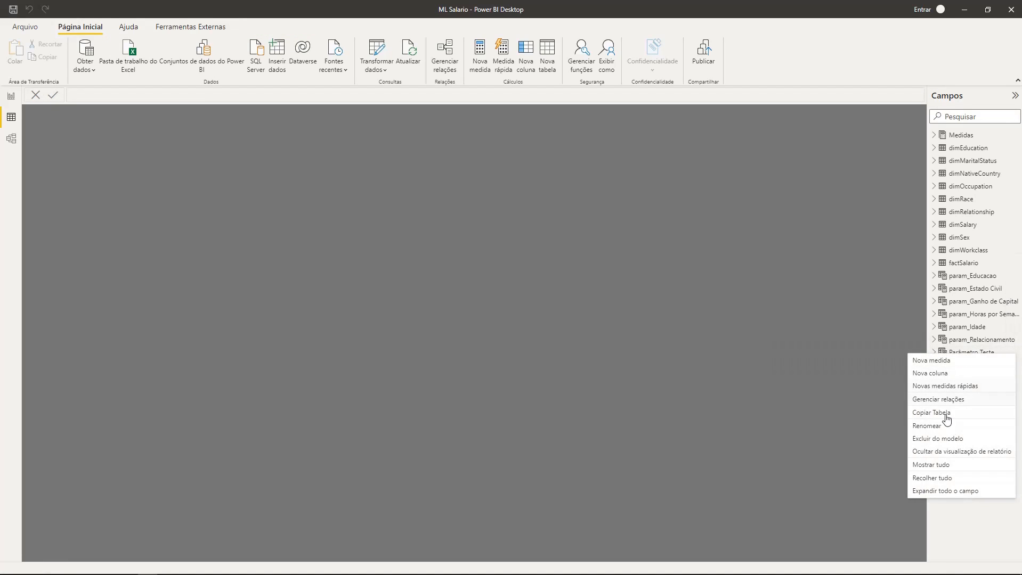
click(954, 439)
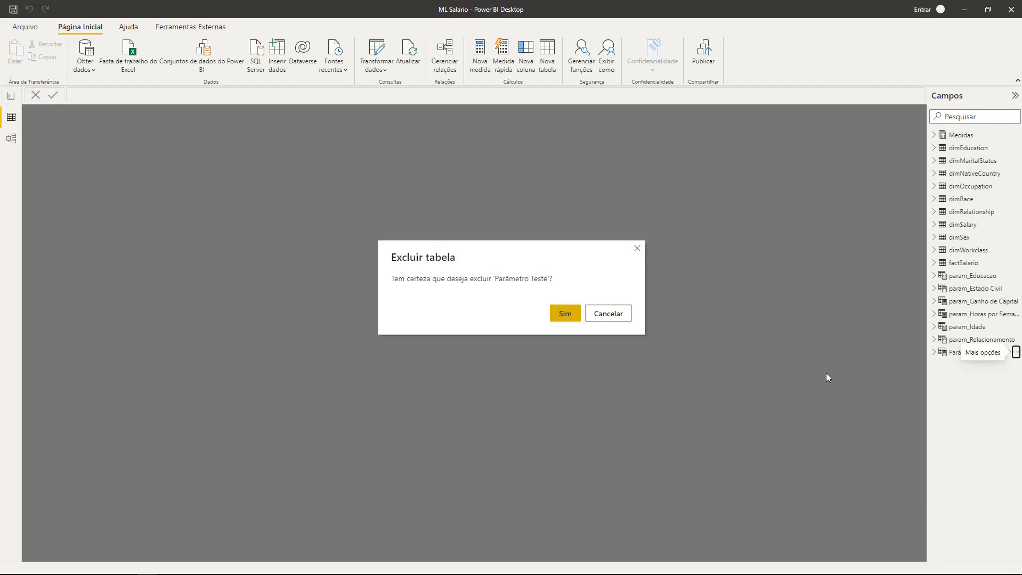
click(609, 315)
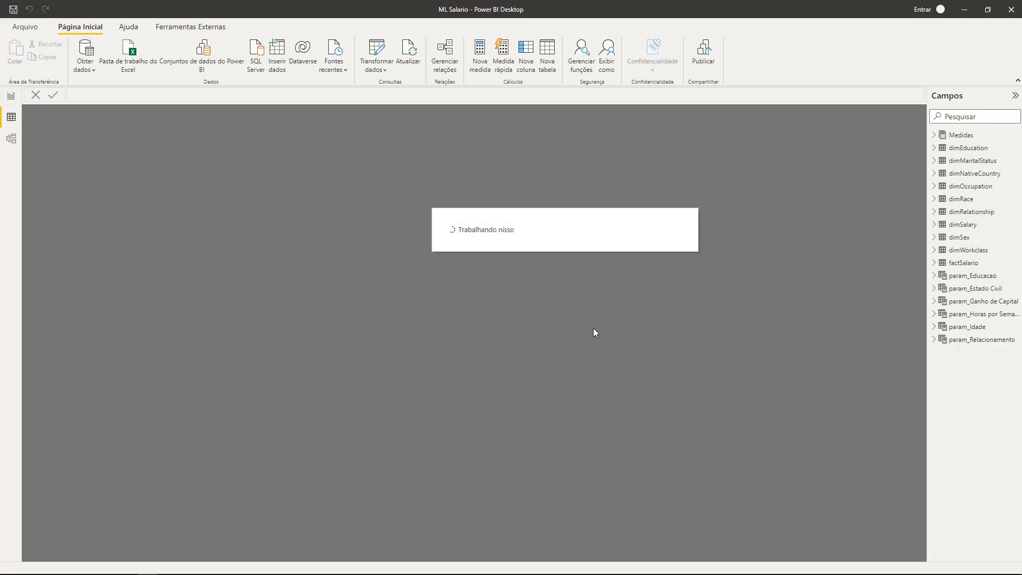
Return to the report view and delete the page Página 1 with its broken visuals
click(11, 96)
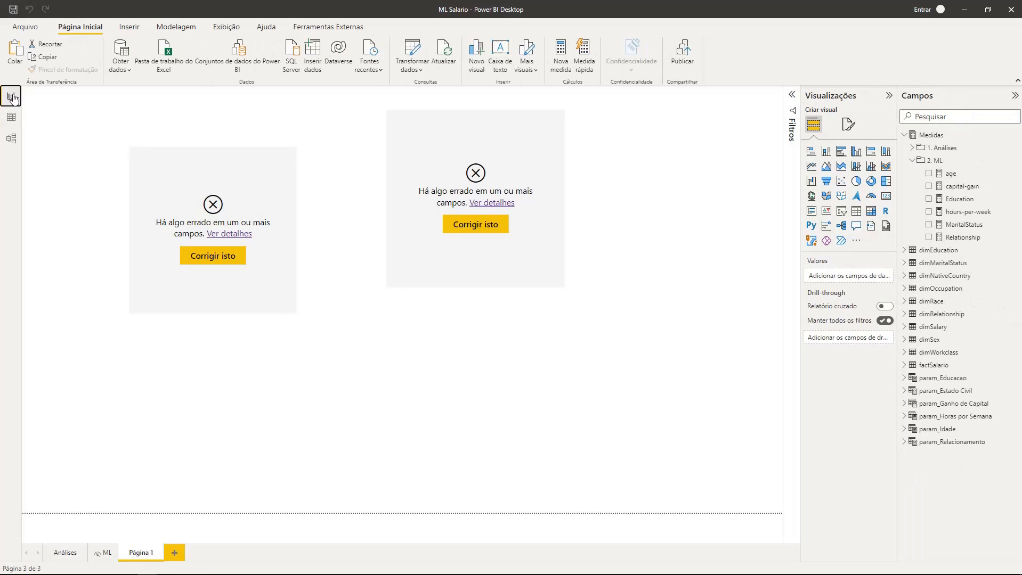
click(160, 552)
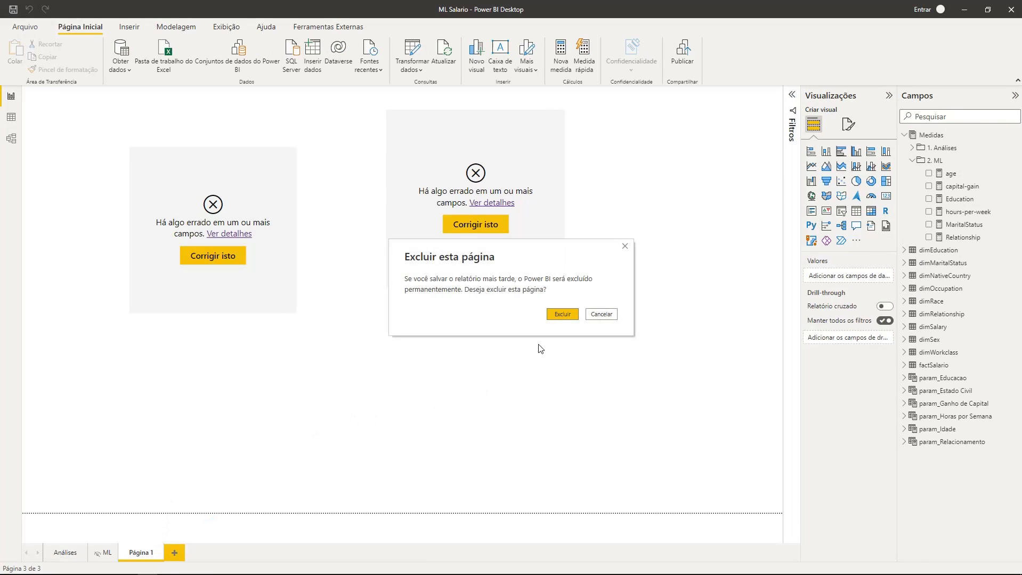
click(563, 315)
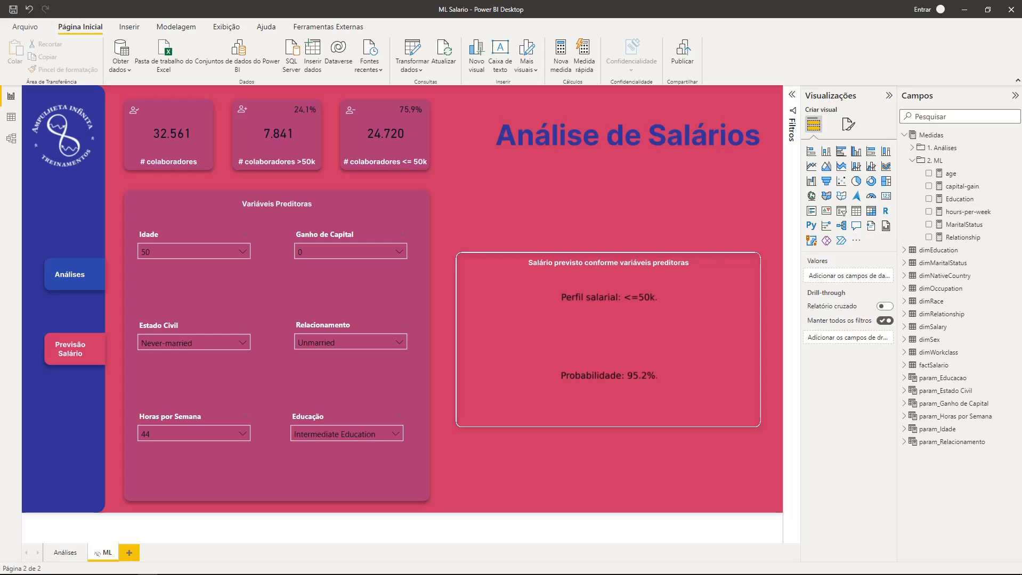
Switch to the Colab notebook, examine the df.describe().T statistics of the model's variables, and return to Power BI
key(alt+Tab)
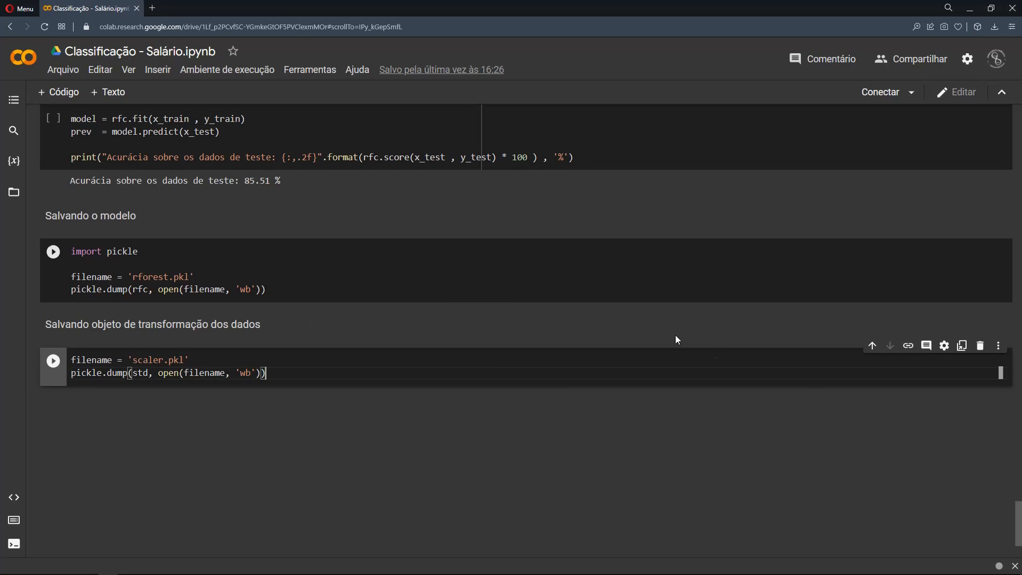
drag(1019, 525, 1019, 261)
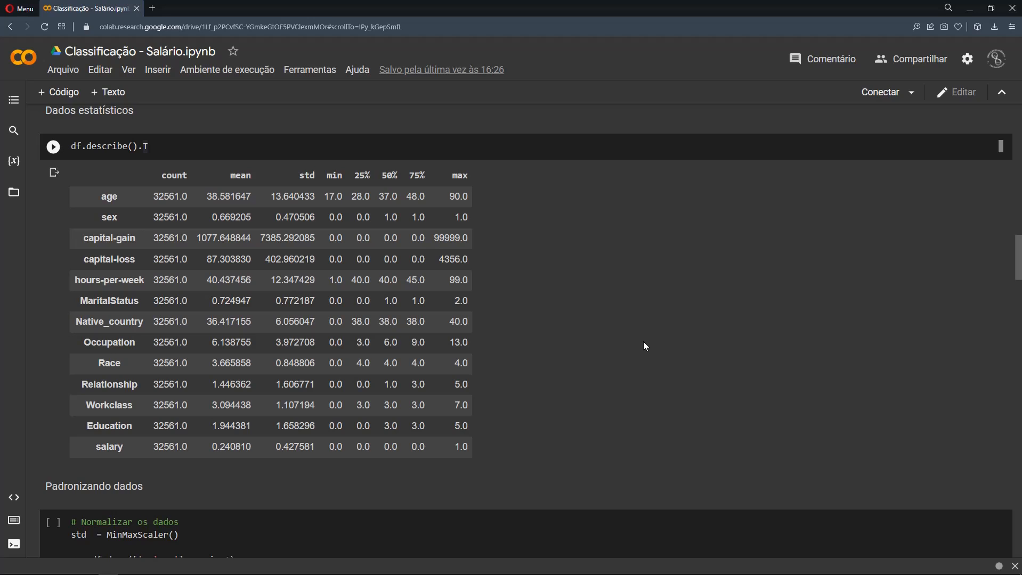
key(alt+Tab)
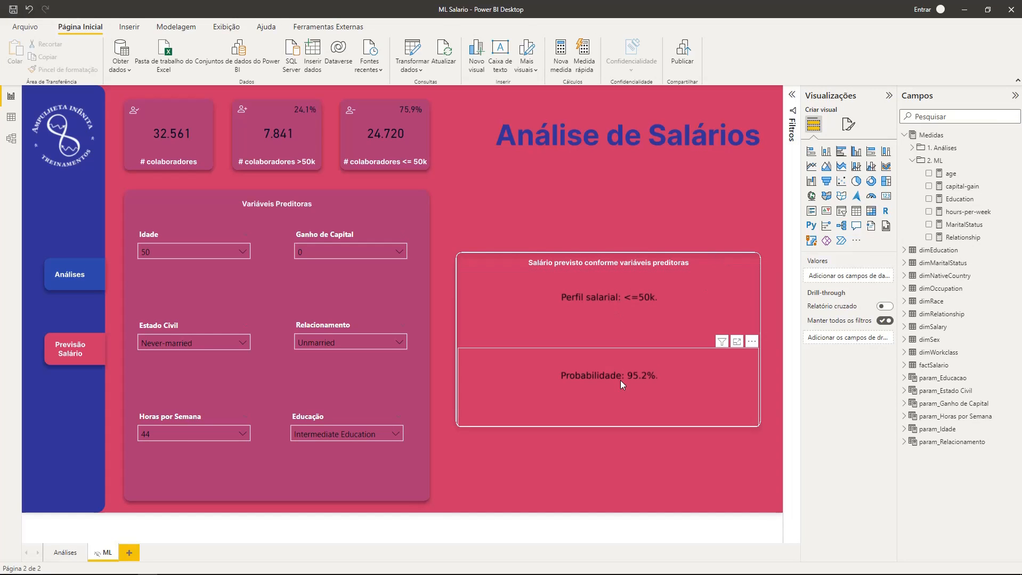
Add a Python visual above the salary prediction box, give it the age measure and inspect the generated script preamble
click(811, 226)
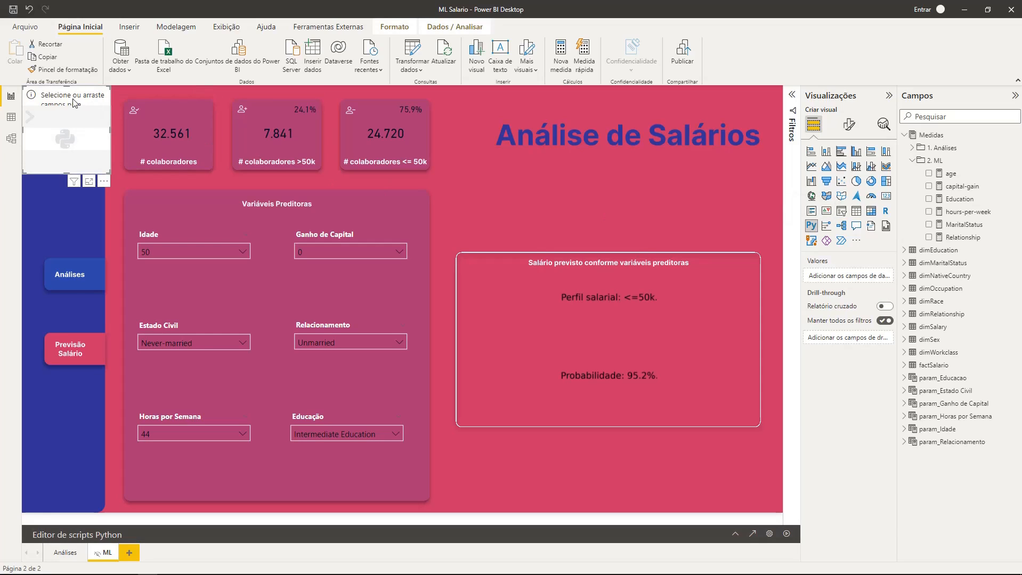
drag(273, 129, 563, 197)
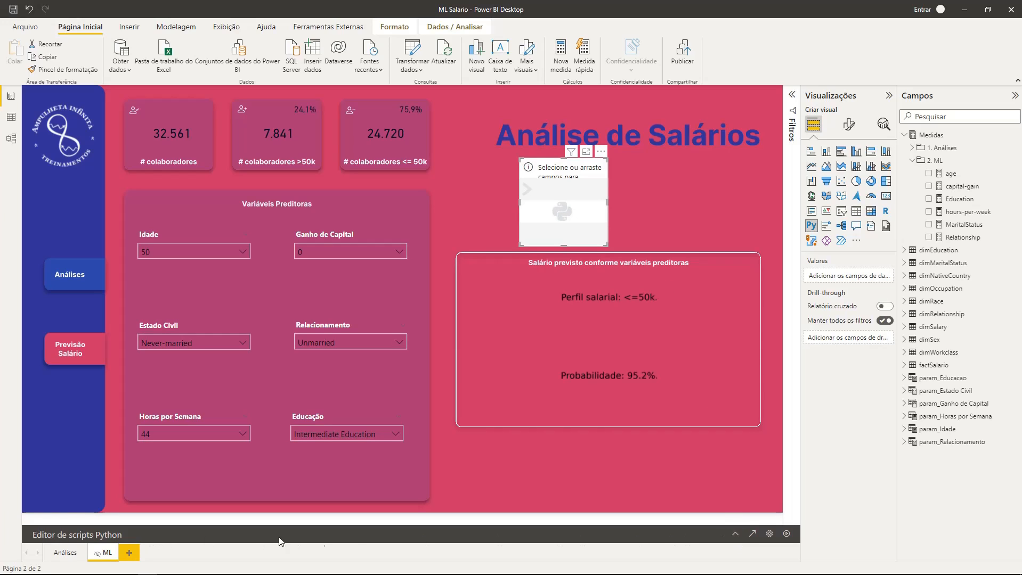
click(736, 534)
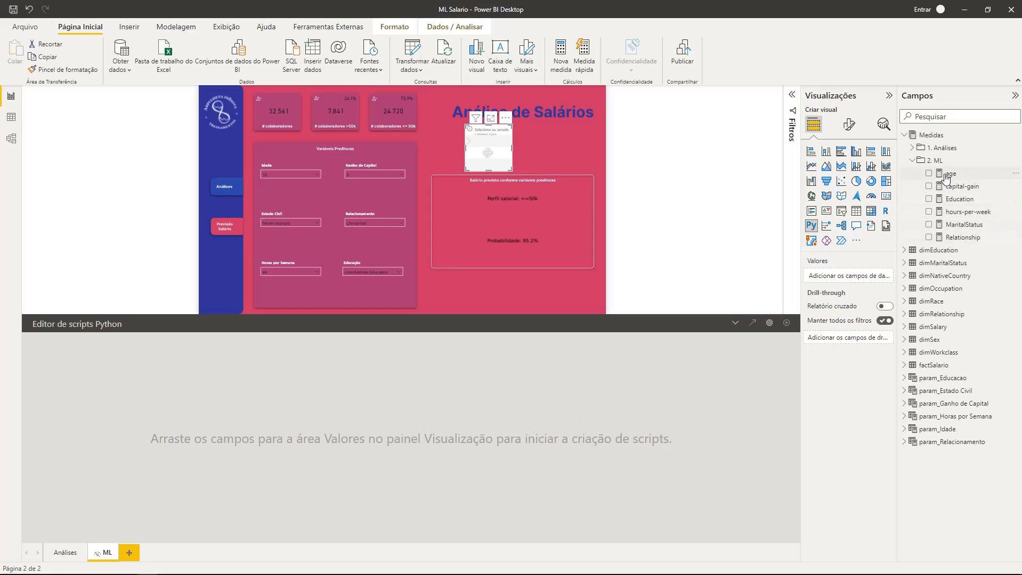
drag(947, 178, 852, 278)
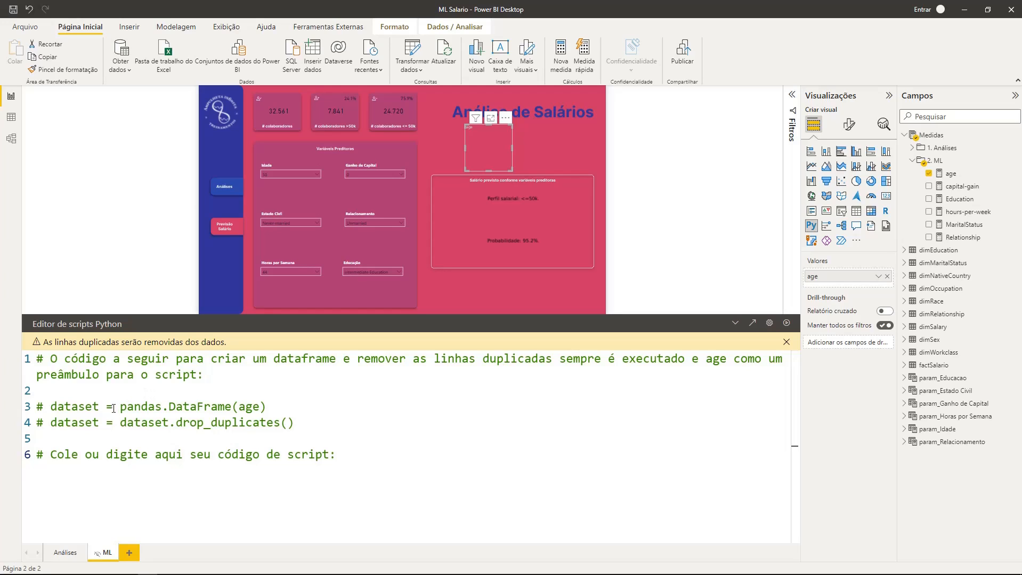
drag(120, 408, 162, 408)
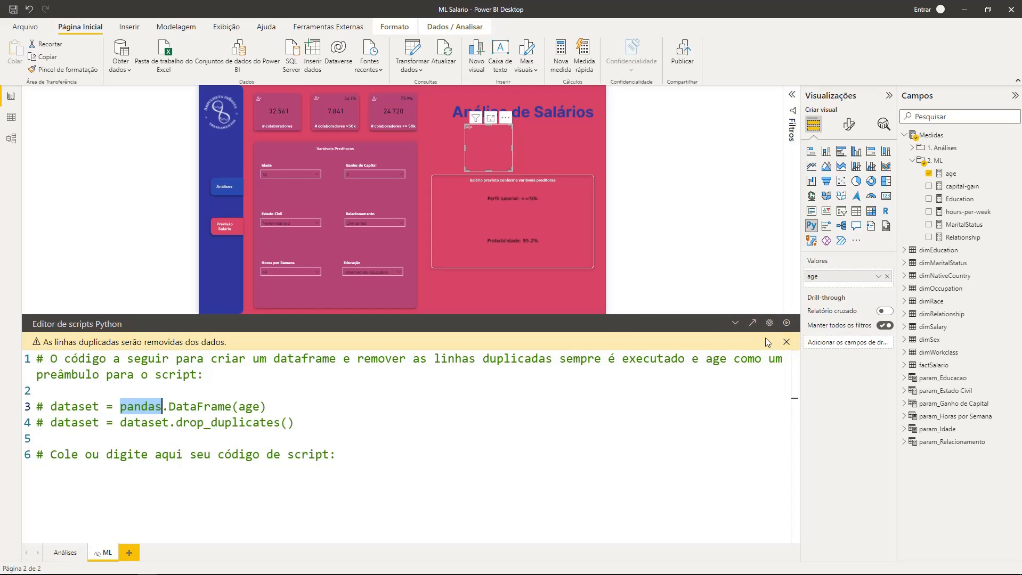
Collapse the Python script editor and delete the newly added Python visual
click(735, 324)
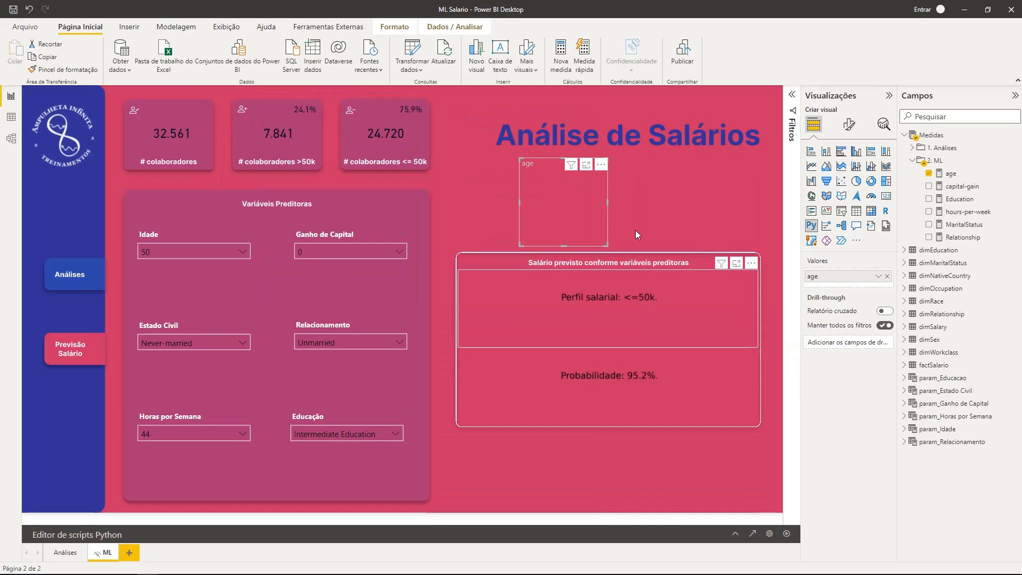
click(601, 169)
click(618, 189)
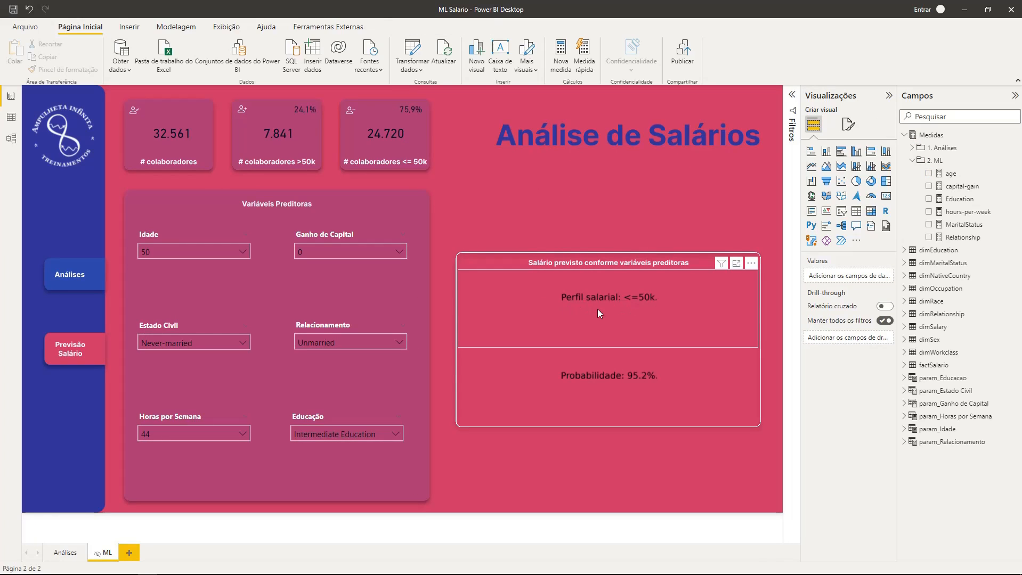
Compare the measures used by the Perfil salarial Python visual with the variable names in the Colab notebook
click(674, 290)
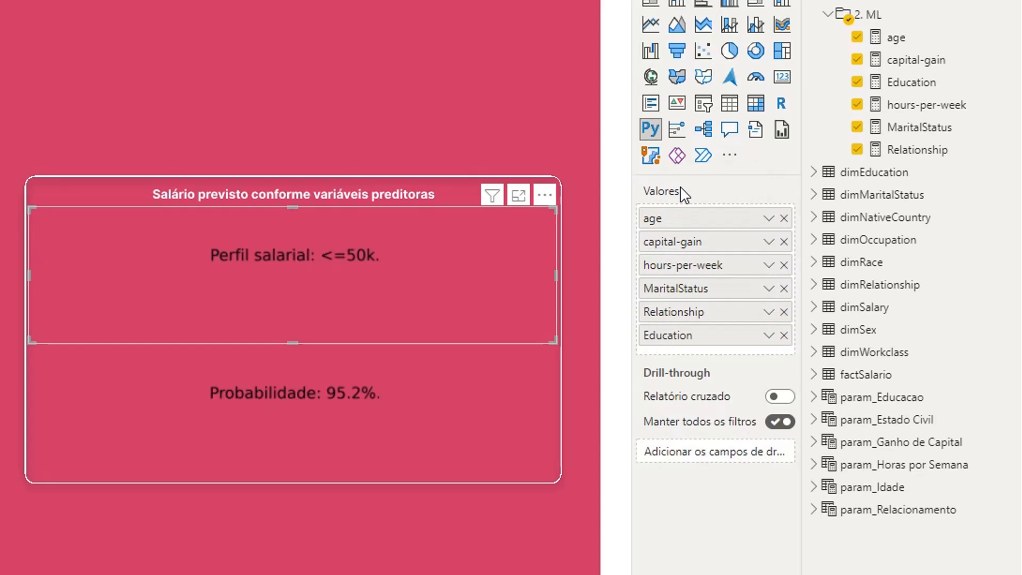
key(alt+Tab)
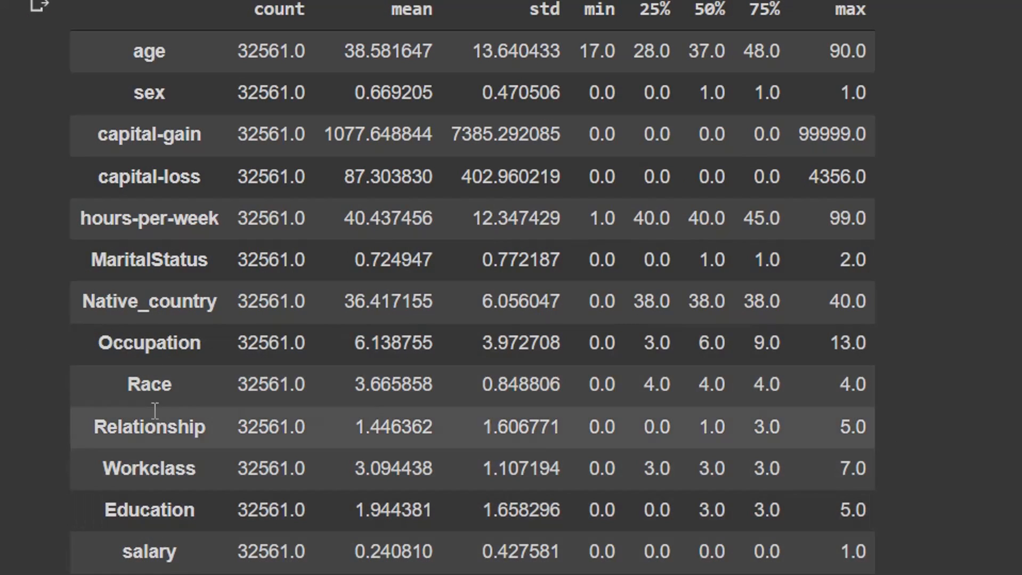
key(alt+Tab)
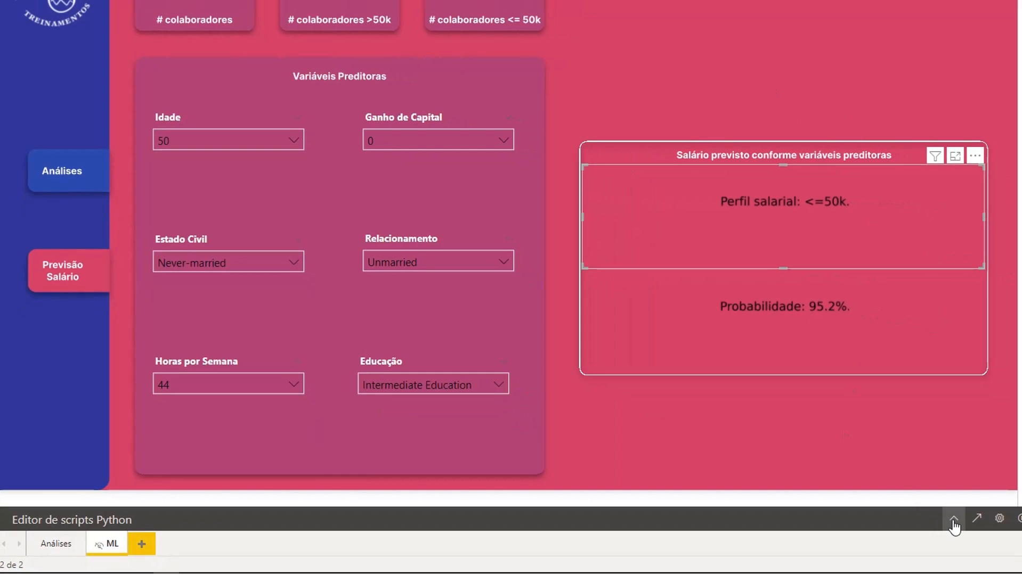
Examine the Perfil salarial visual's Python script, covering the library imports and the loading of scaler.pkl and rforest.pkl
click(954, 520)
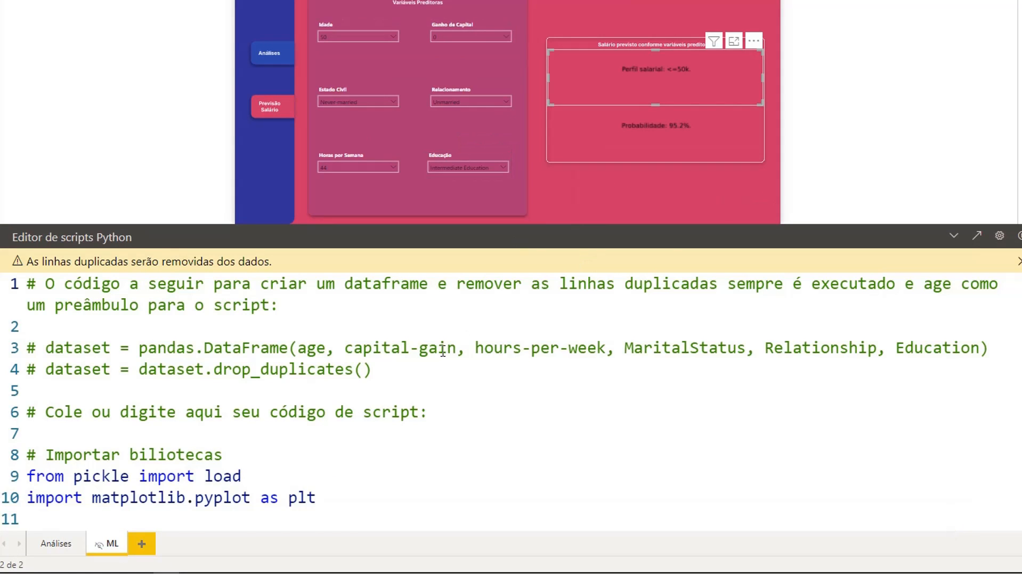
scroll(443, 352, down, 1)
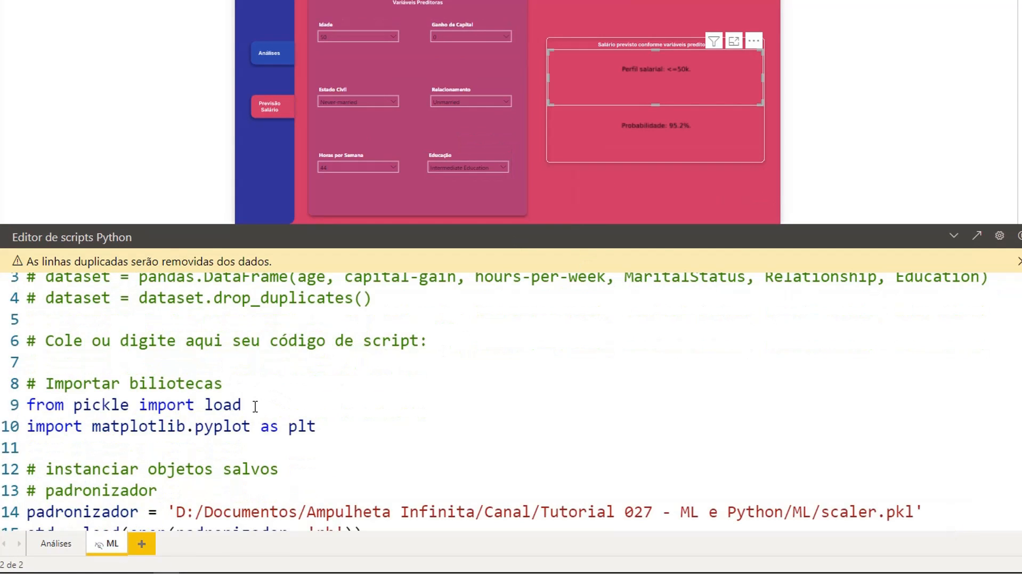
drag(276, 408, 26, 410)
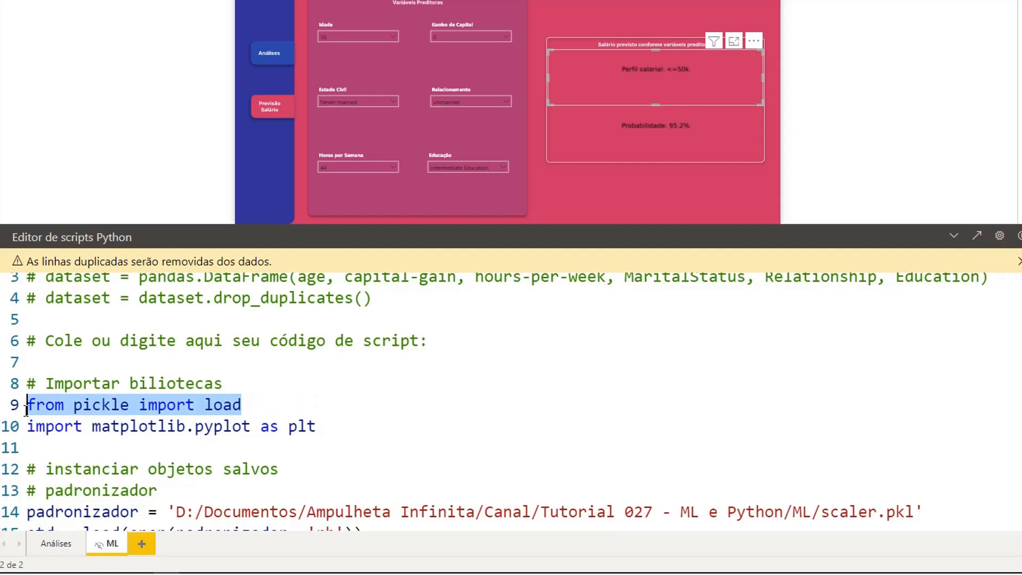
double_click(98, 409)
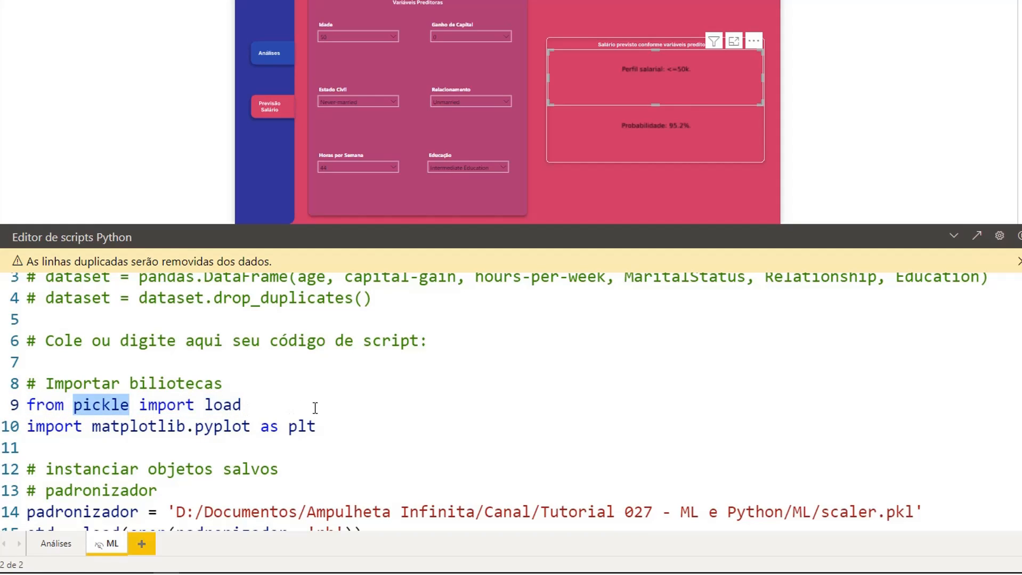
scroll(659, 426, down, 1)
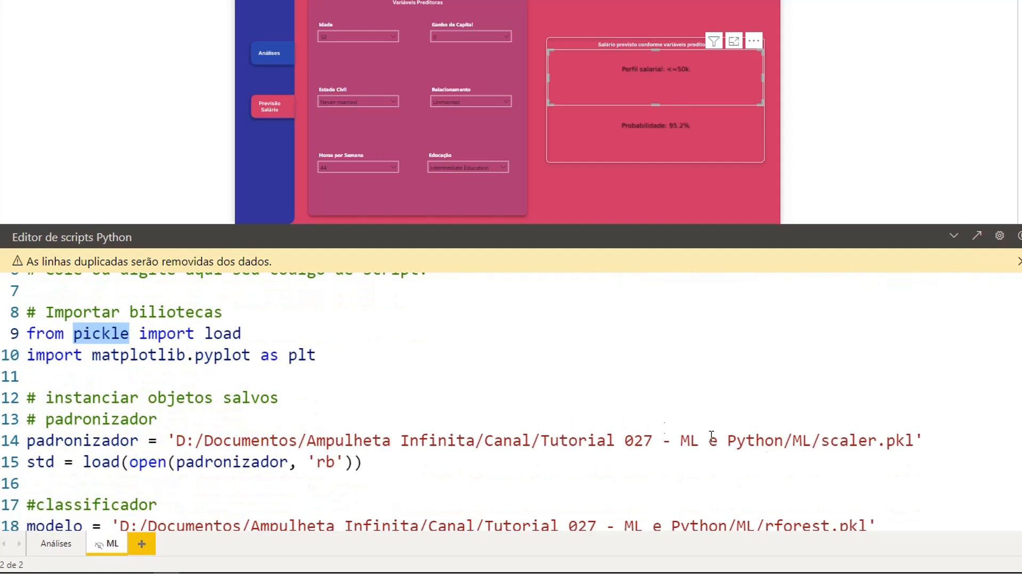
double_click(853, 444)
scroll(786, 494, down, 1)
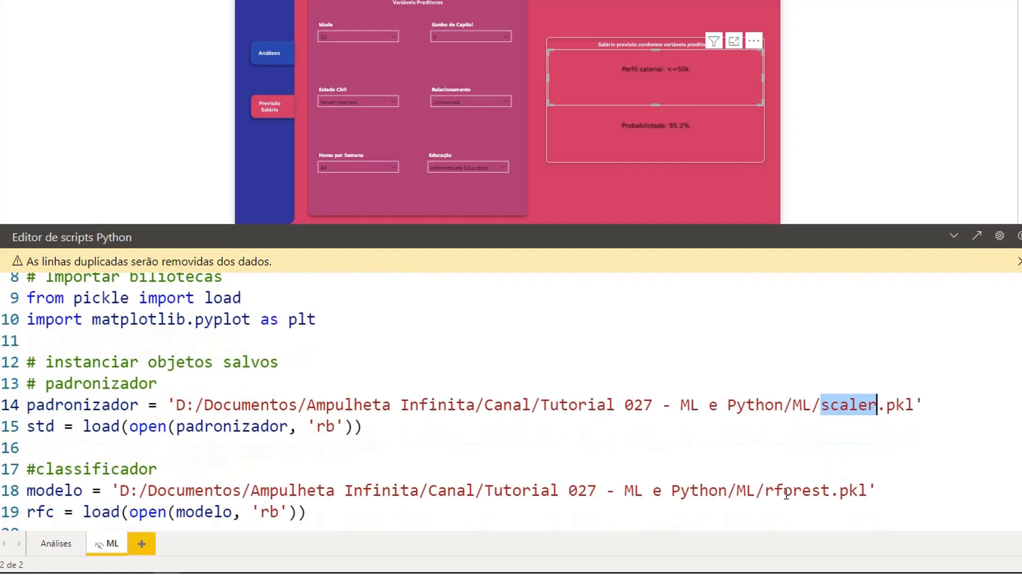
double_click(801, 493)
scroll(472, 344, up, 1)
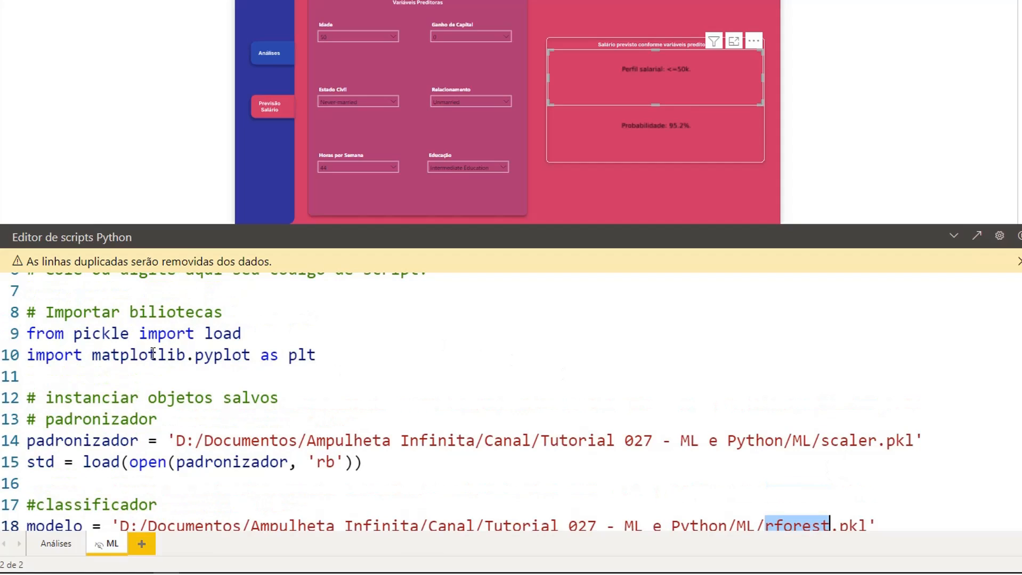